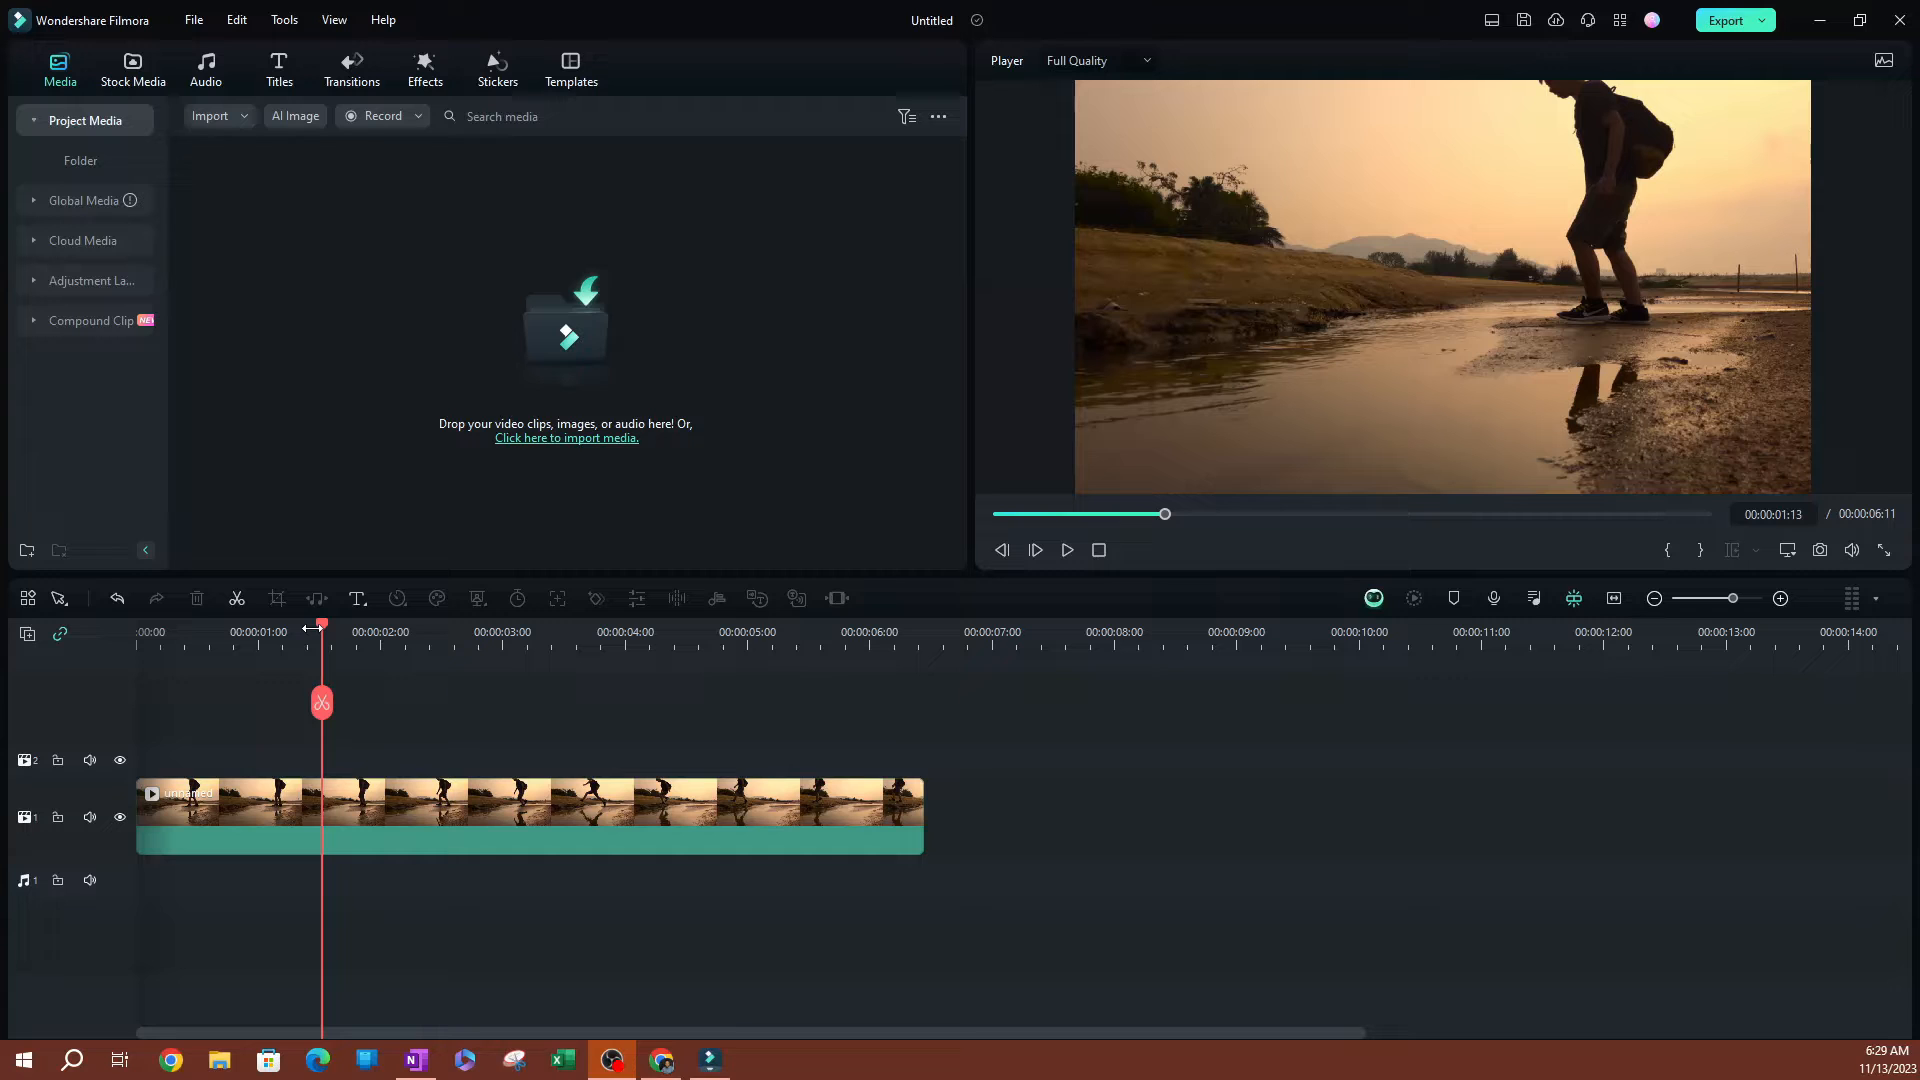
Scrub through the footage to the moment before the jump and place a timeline marker at 00:00:02:16.
{"action": "left_click_drag", "start_coordinate": [318, 624], "coordinate": [283, 640]}
{"action": "left_click", "coordinate": [403, 824]}
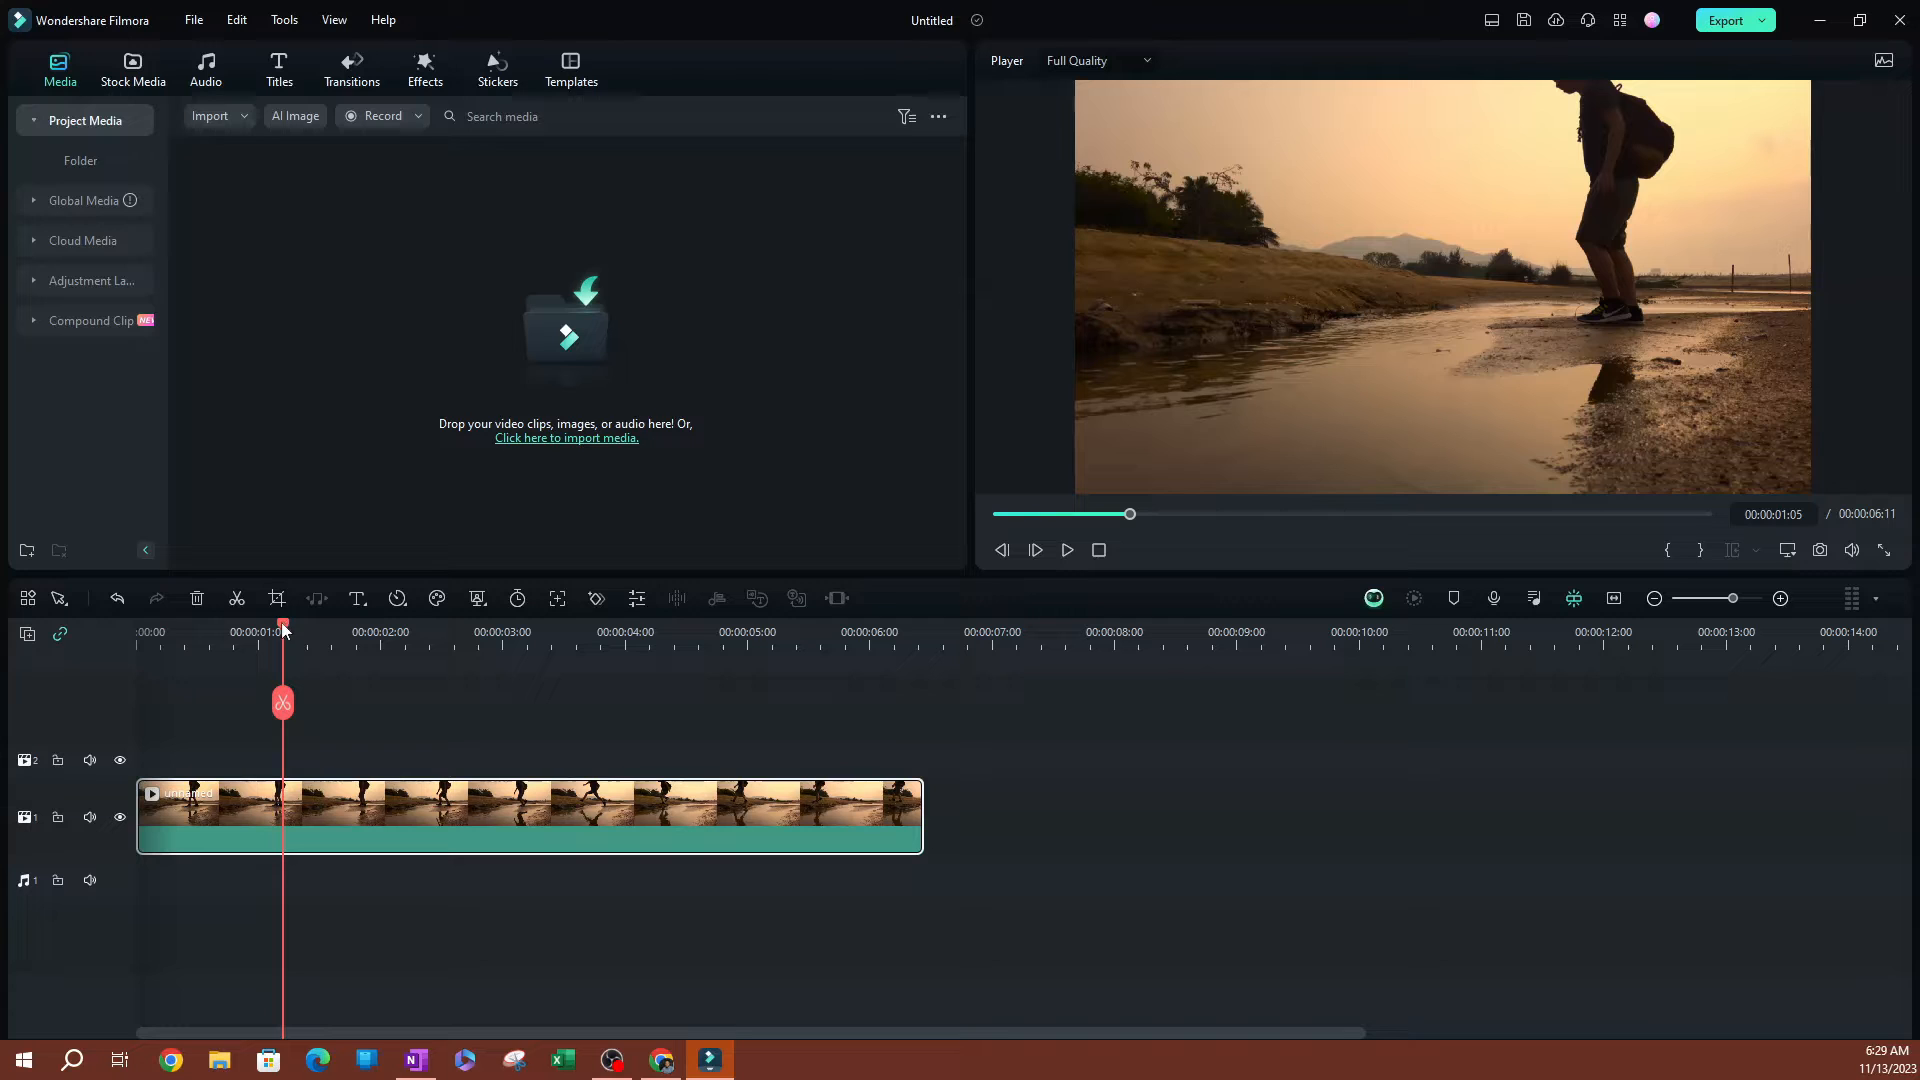
{"action": "left_click_drag", "start_coordinate": [283, 630], "coordinate": [386, 663]}
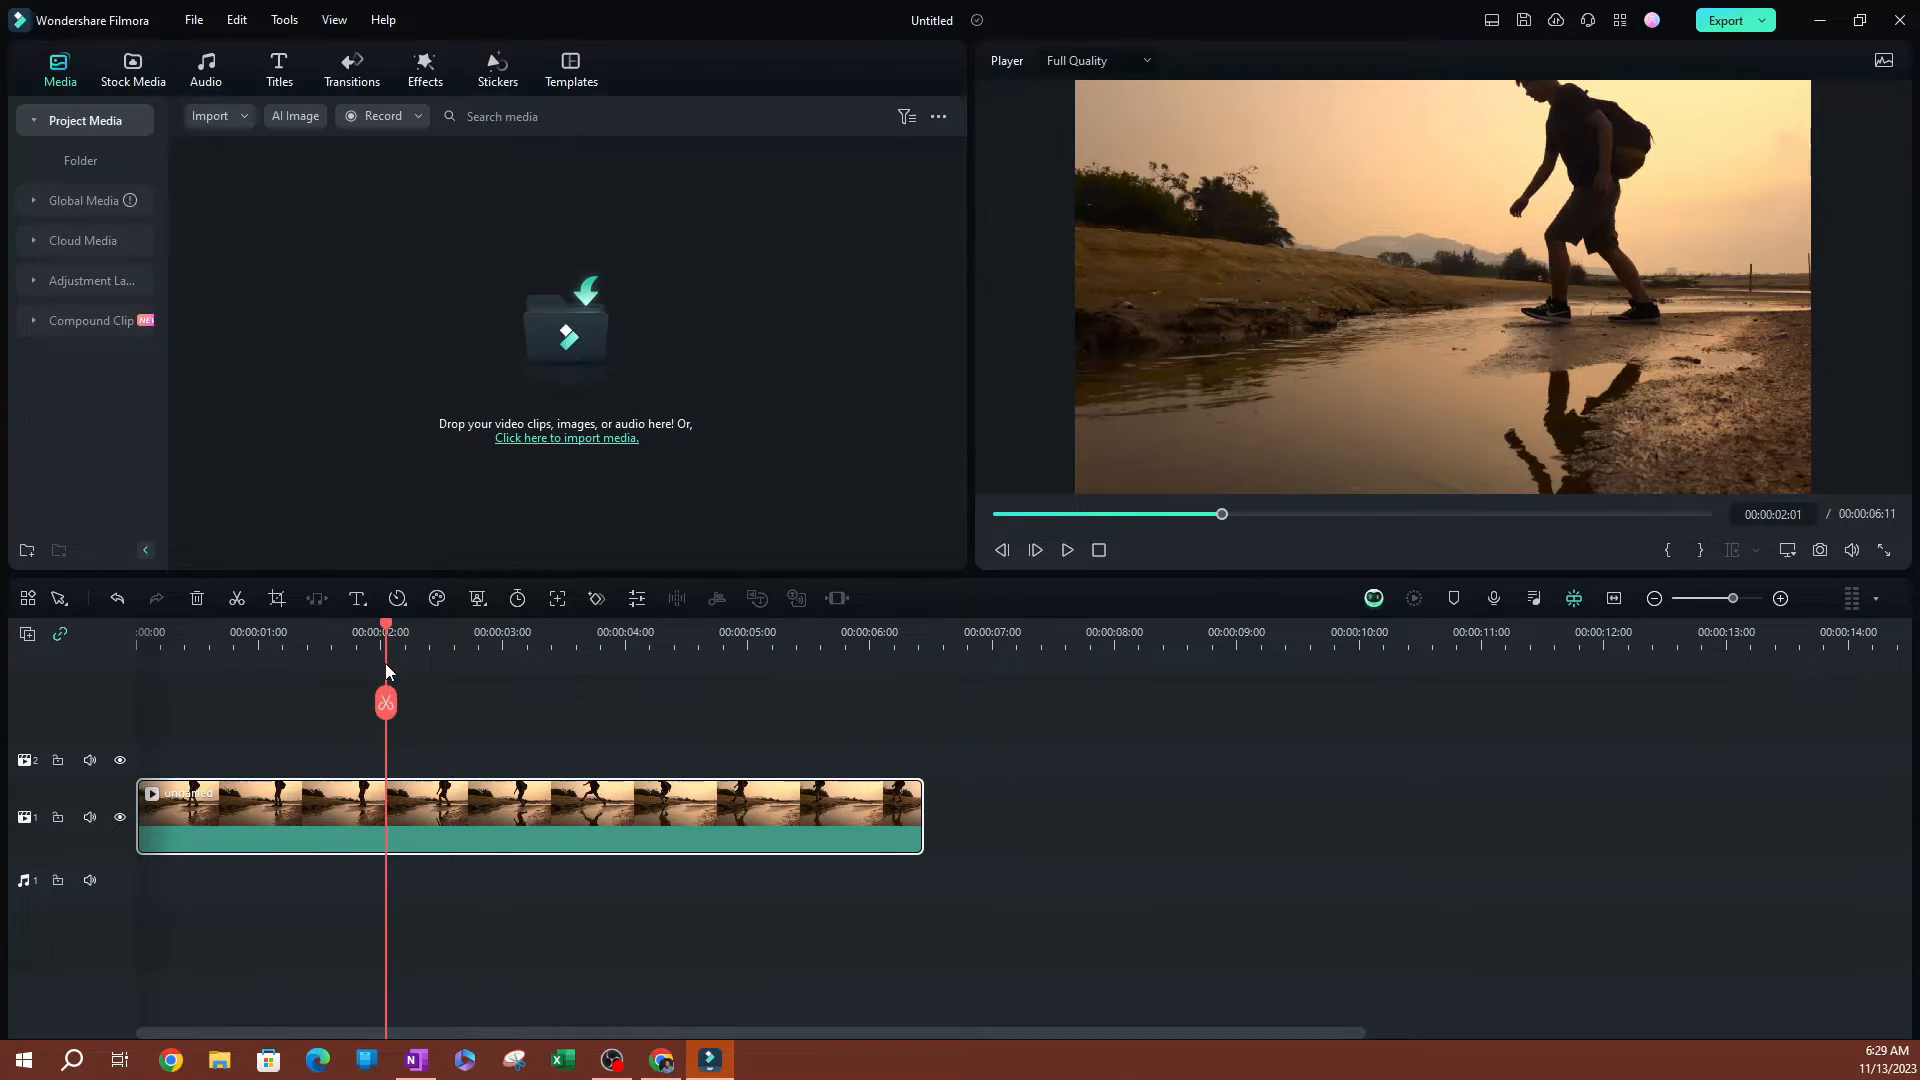
{"action": "left_click", "coordinate": [442, 650]}
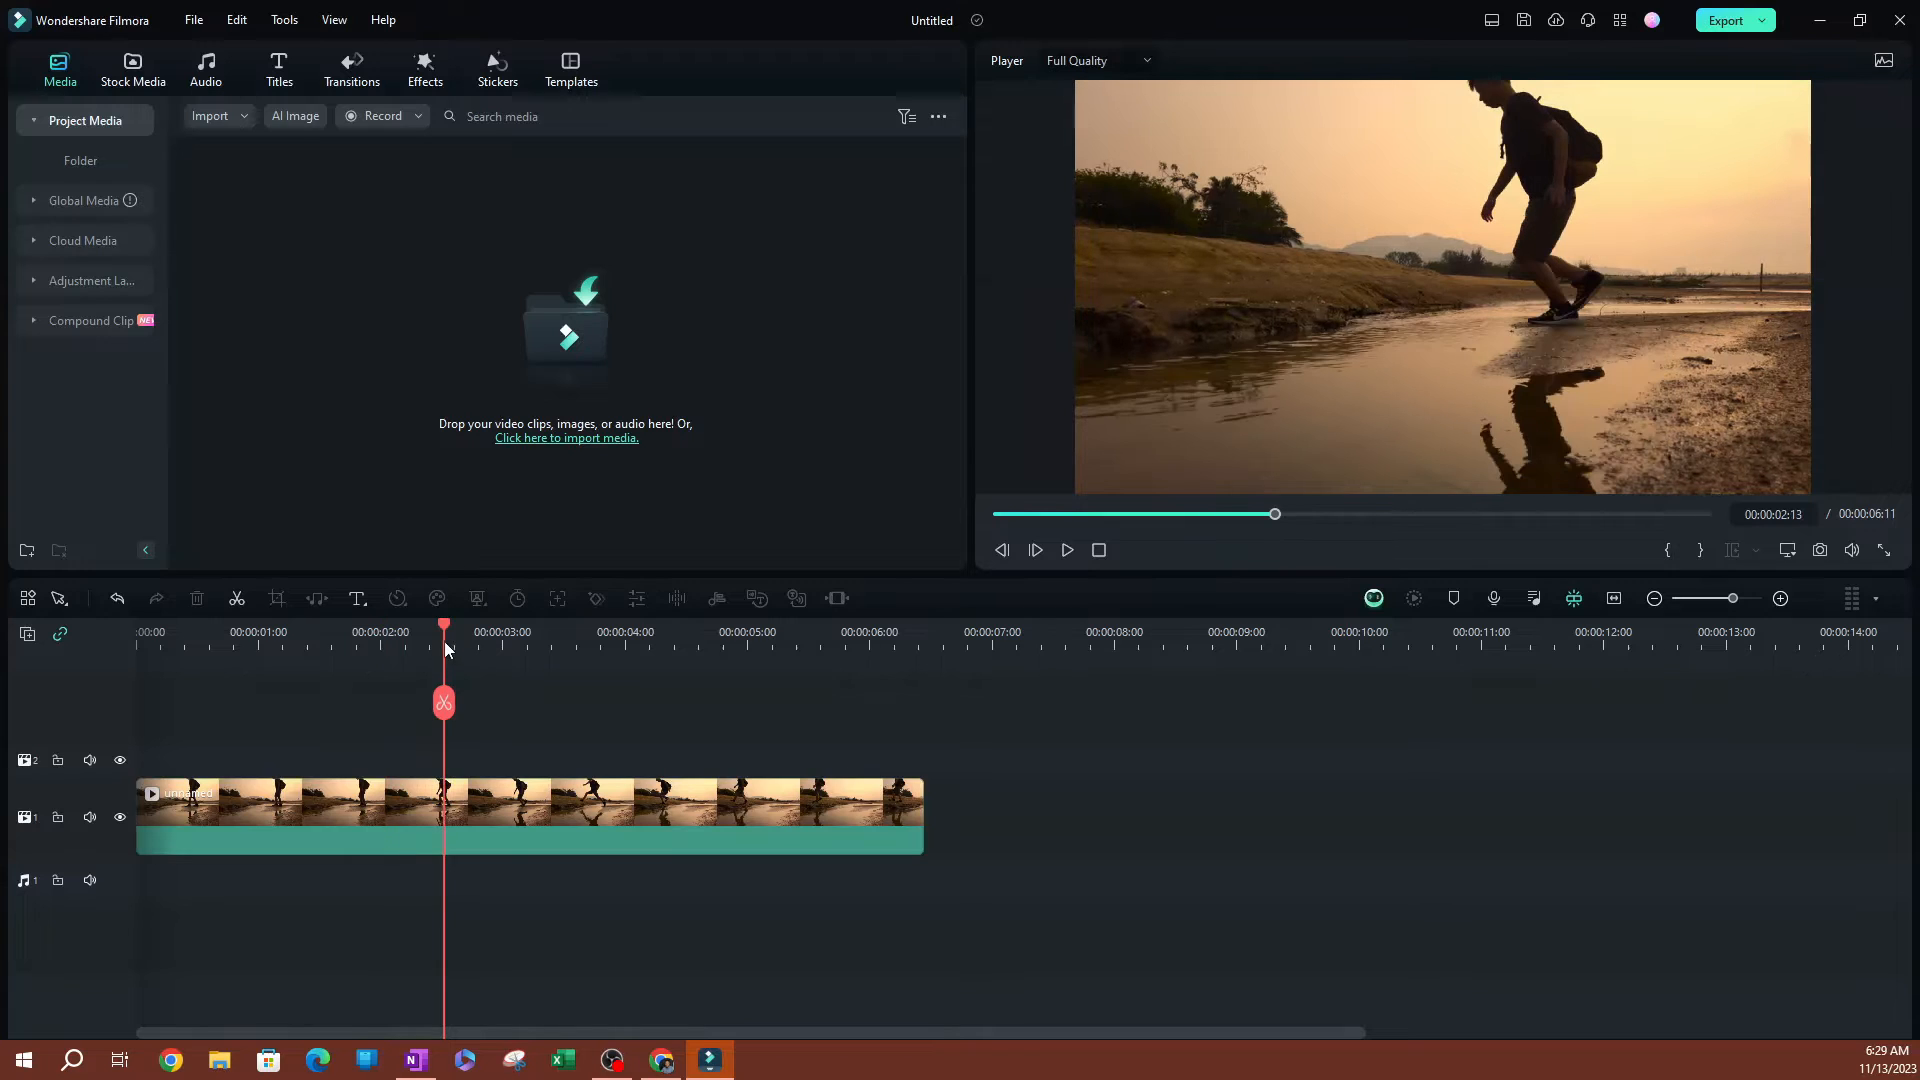
{"action": "left_click", "coordinate": [386, 645]}
{"action": "left_click", "coordinate": [434, 652]}
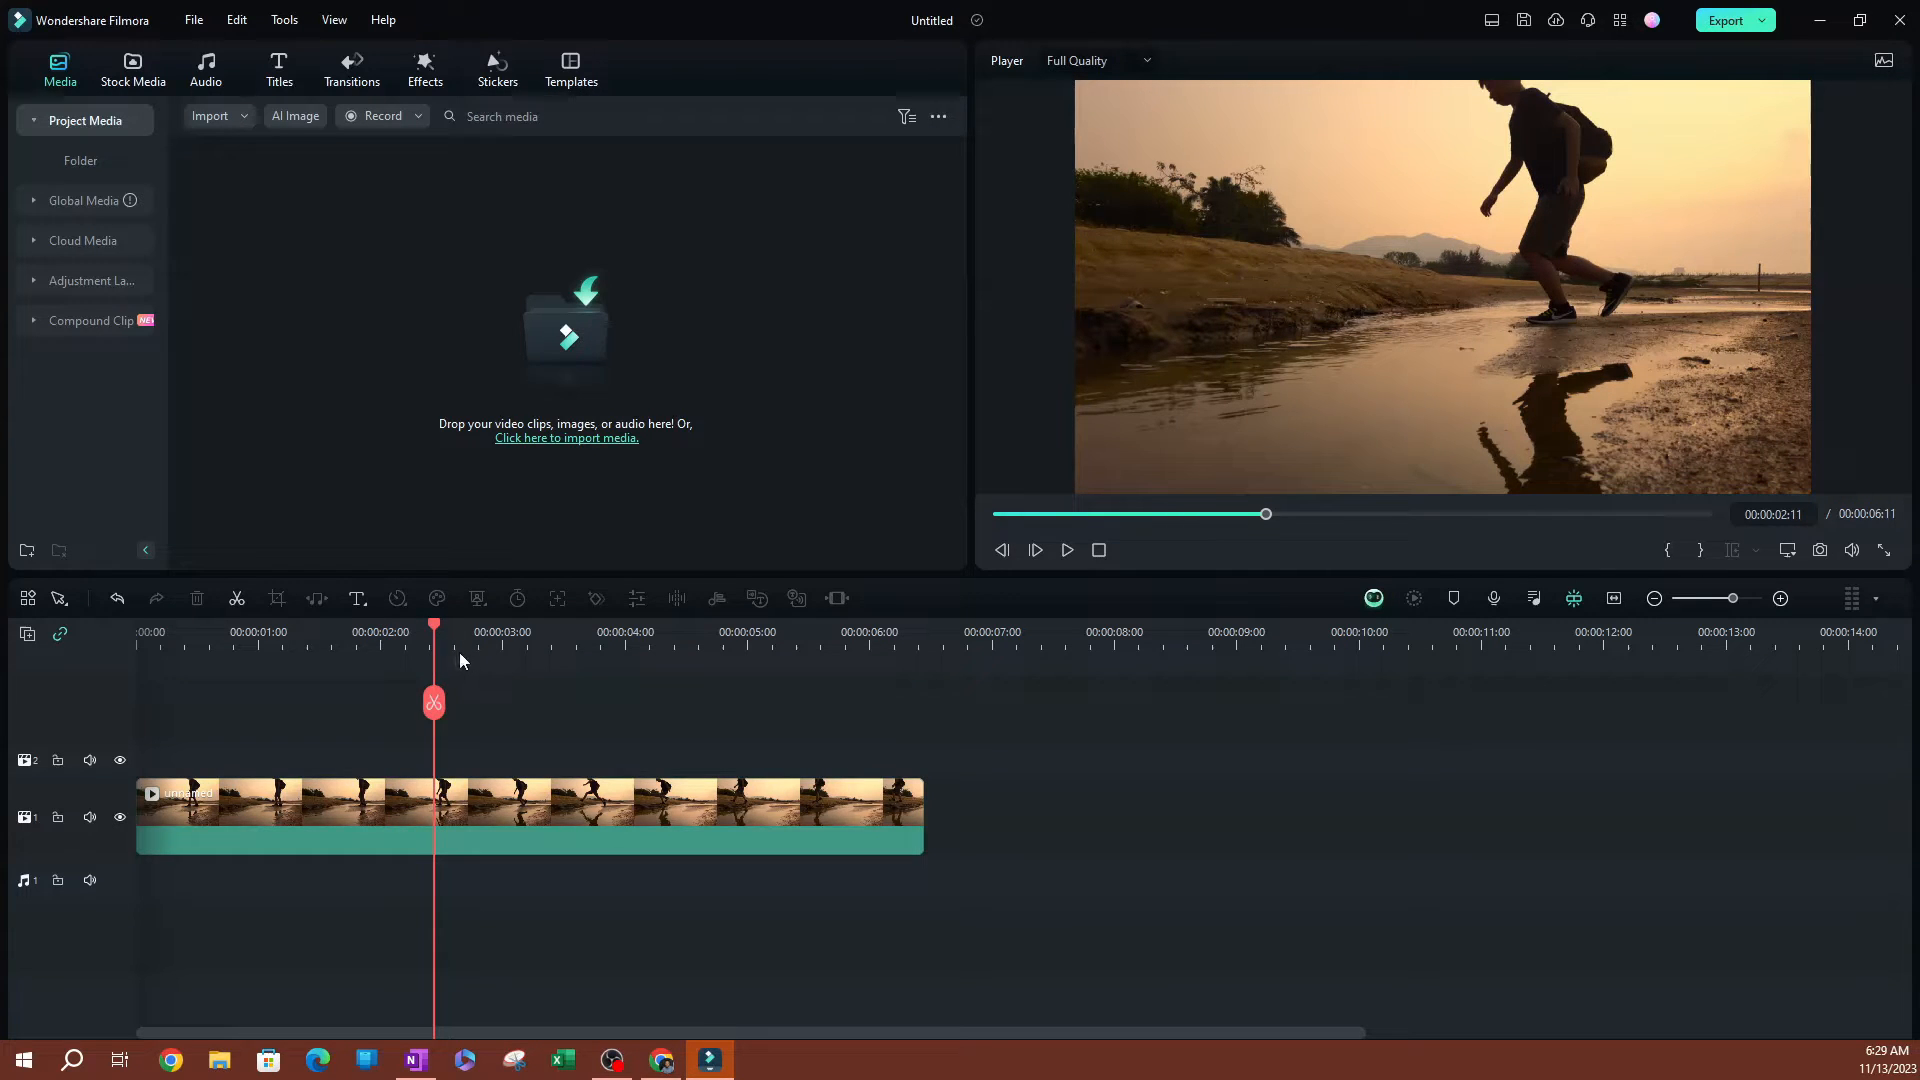
{"action": "left_click", "coordinate": [460, 660]}
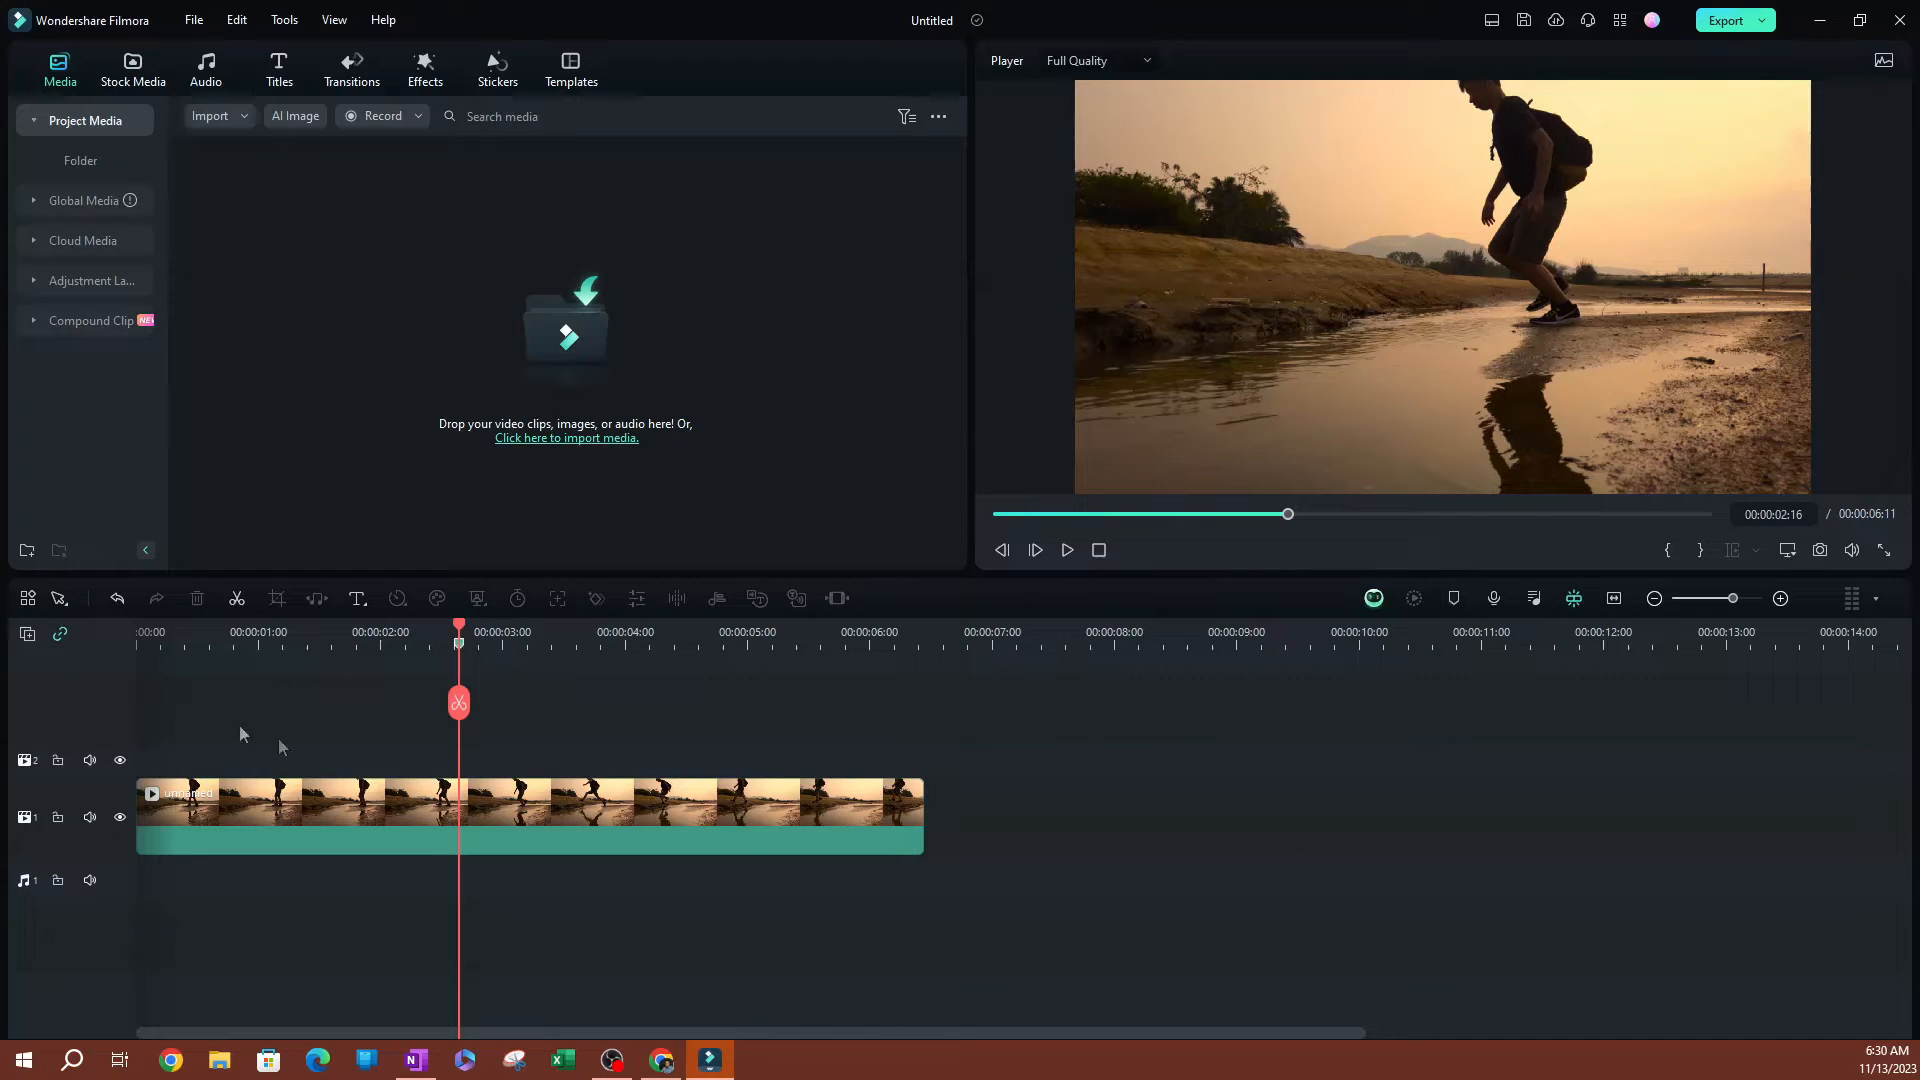
Add two more timeline markers, one at 00:00:03:10 and one at 00:00:04:08.
{"action": "left_click_drag", "start_coordinate": [458, 630], "coordinate": [551, 656]}
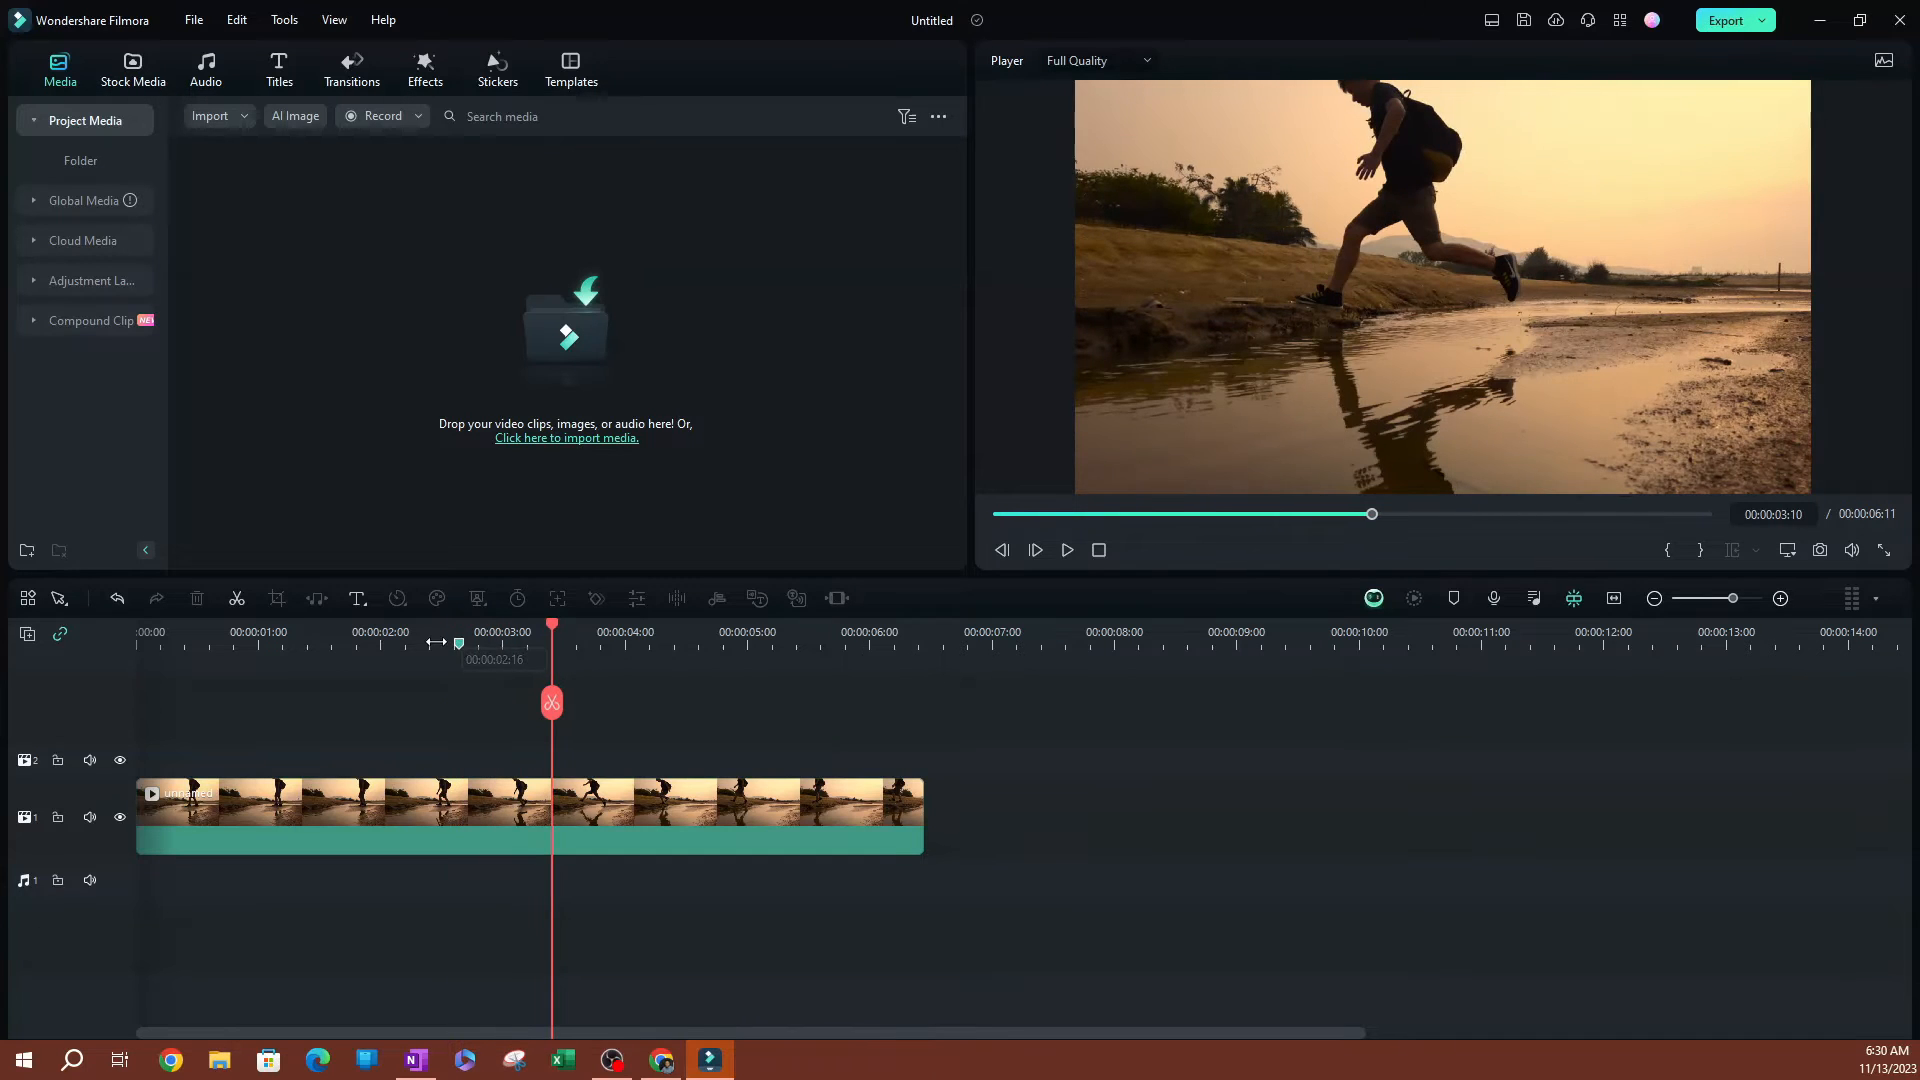
{"action": "left_click", "coordinate": [1455, 600]}
{"action": "left_click_drag", "start_coordinate": [775, 646], "coordinate": [800, 646]}
{"action": "left_click_drag", "start_coordinate": [555, 630], "coordinate": [823, 646]}
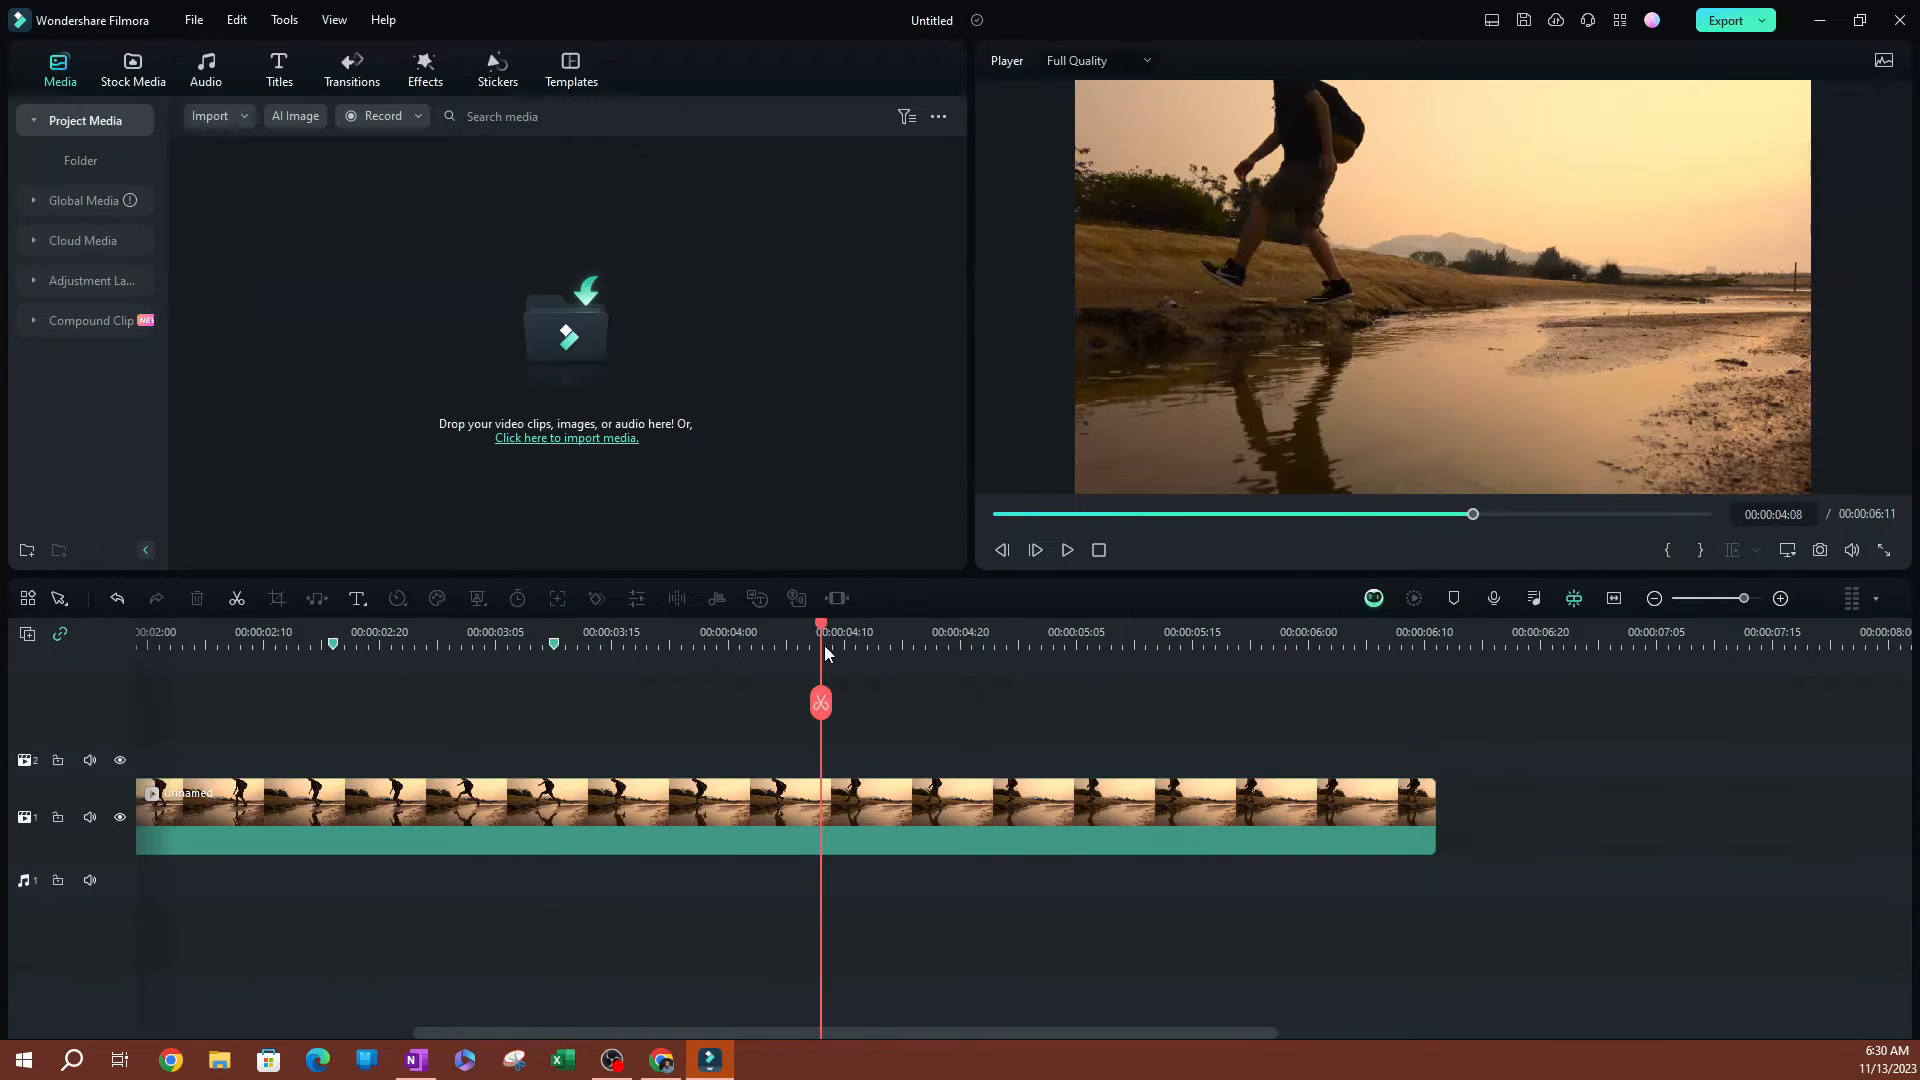
{"action": "left_click", "coordinate": [1454, 598]}
Jump the playhead to each of the three timeline markers in turn to review their frames.
{"action": "left_click", "coordinate": [331, 646]}
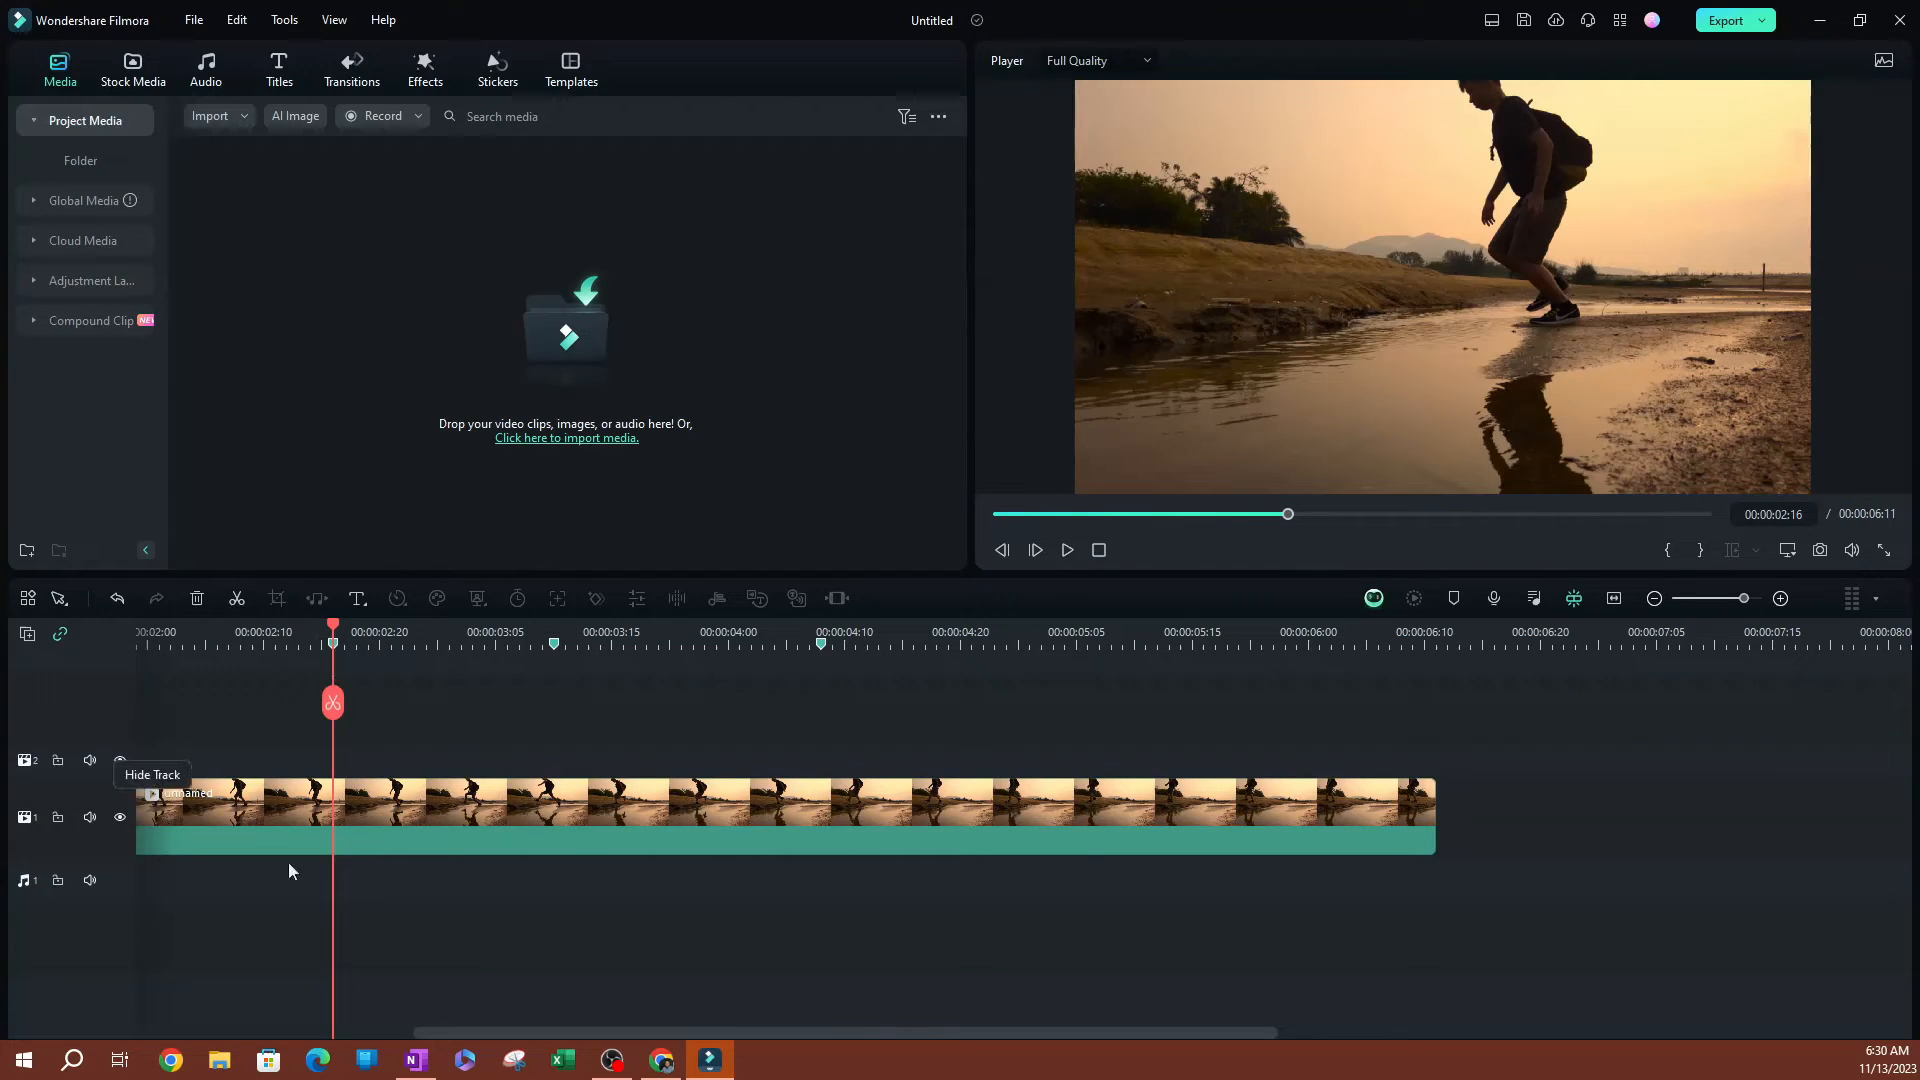
{"action": "left_click", "coordinate": [554, 646]}
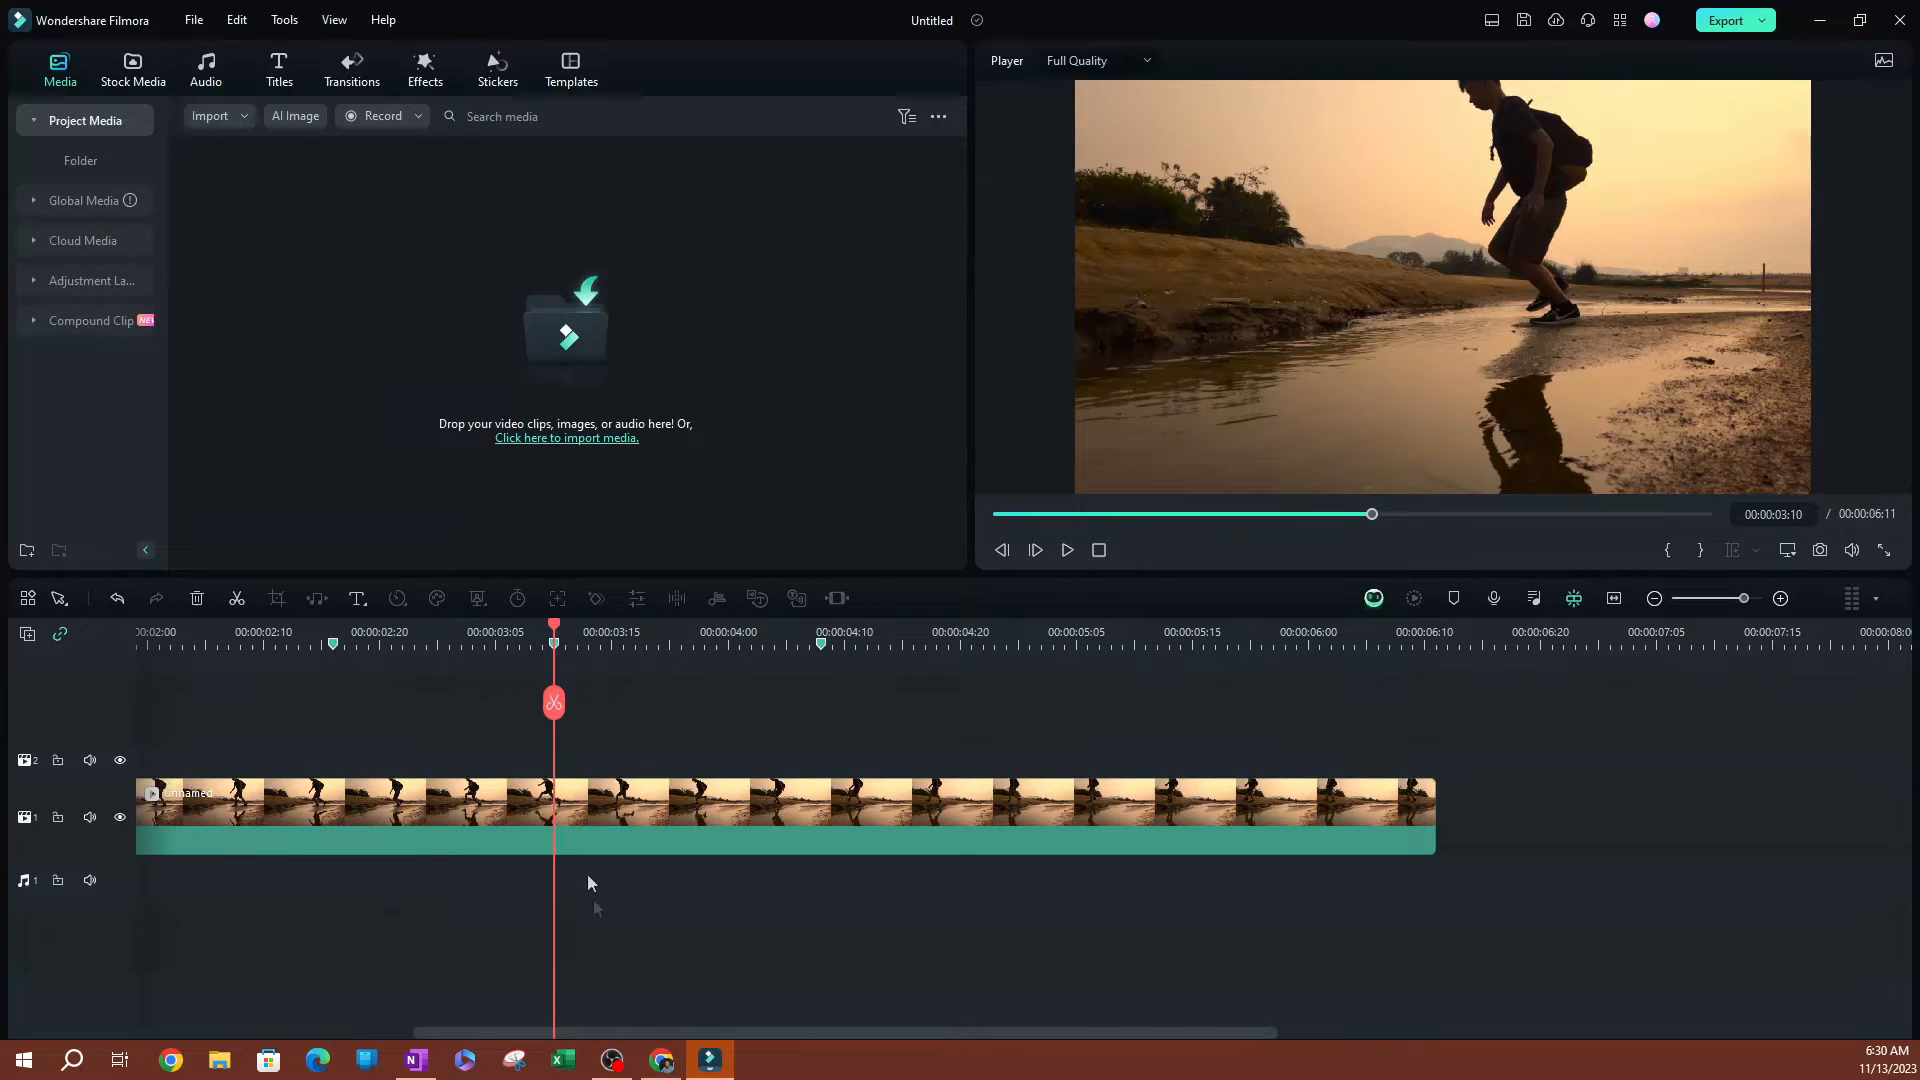
{"action": "left_click", "coordinate": [821, 646]}
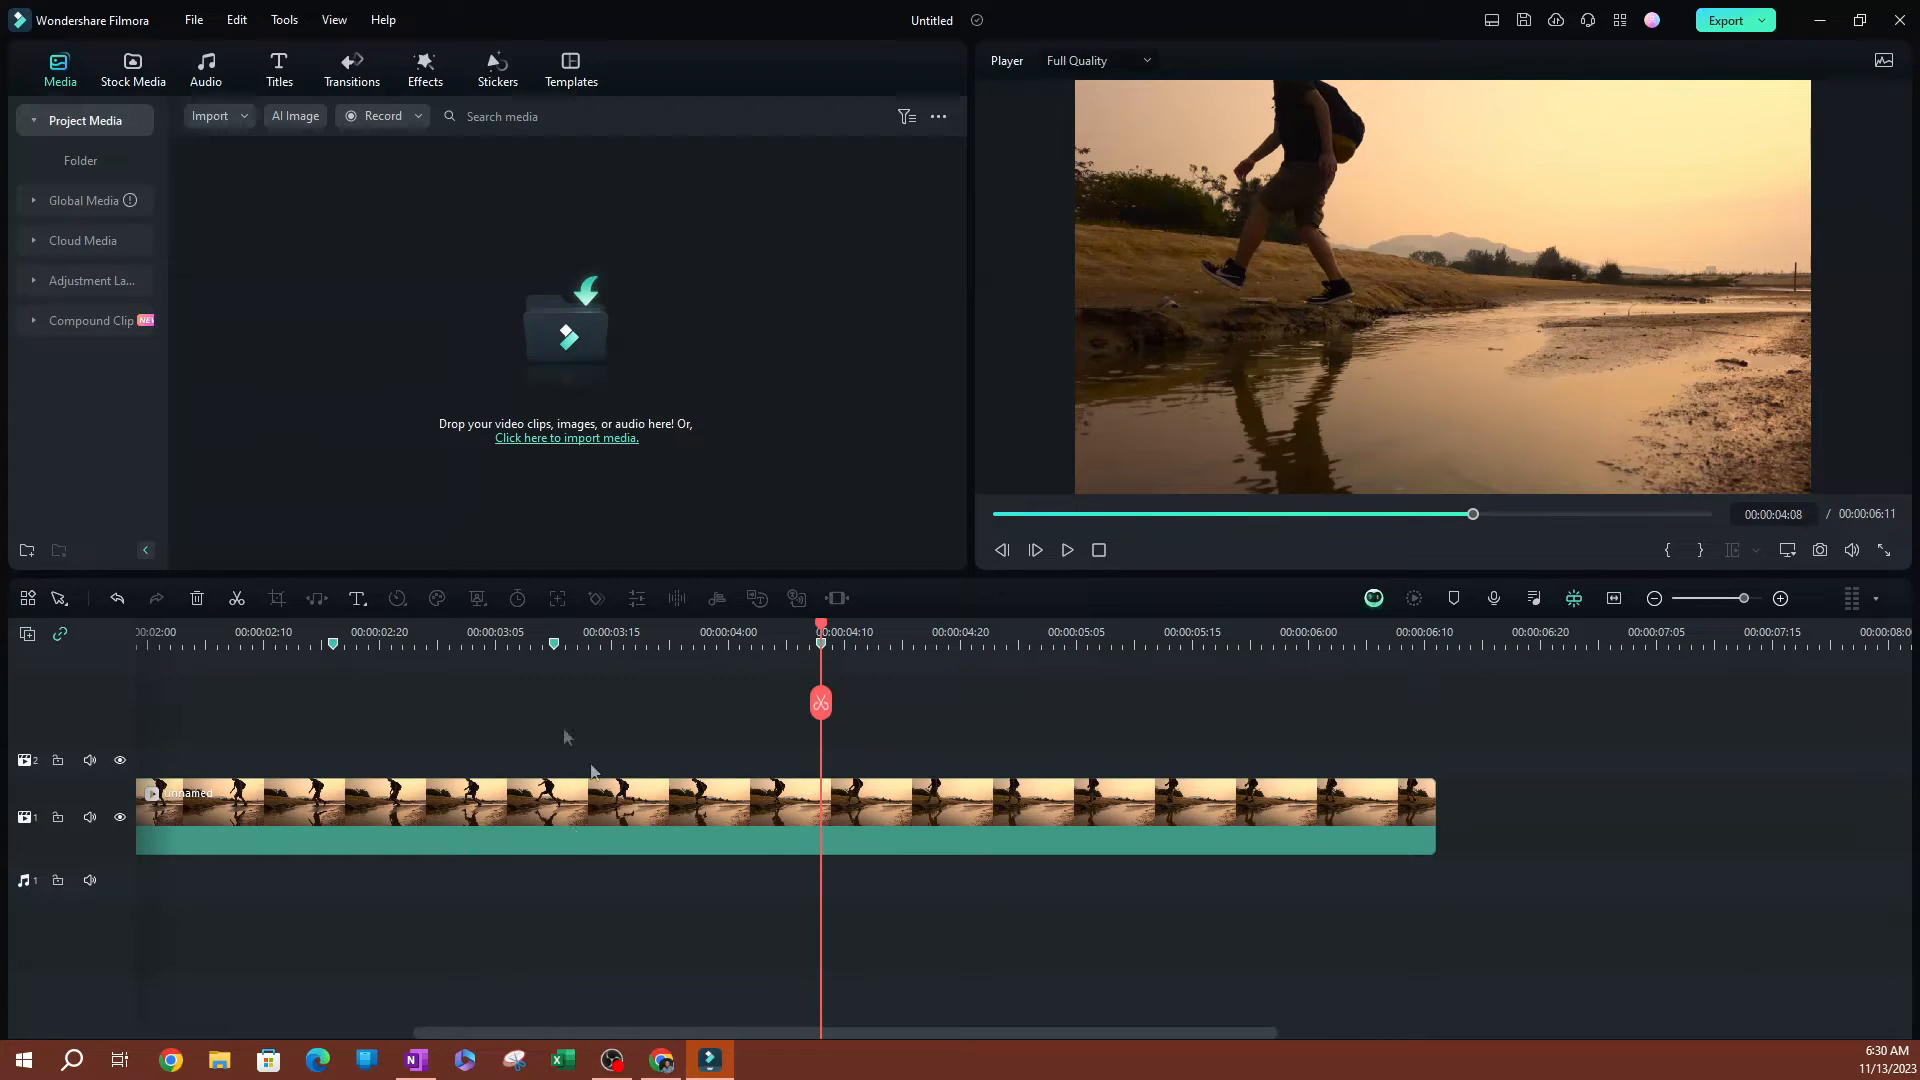
Select the clip on the first video track and add markers on it at 00:00:03:03 and 00:00:02:24.
{"action": "left_click", "coordinate": [418, 819]}
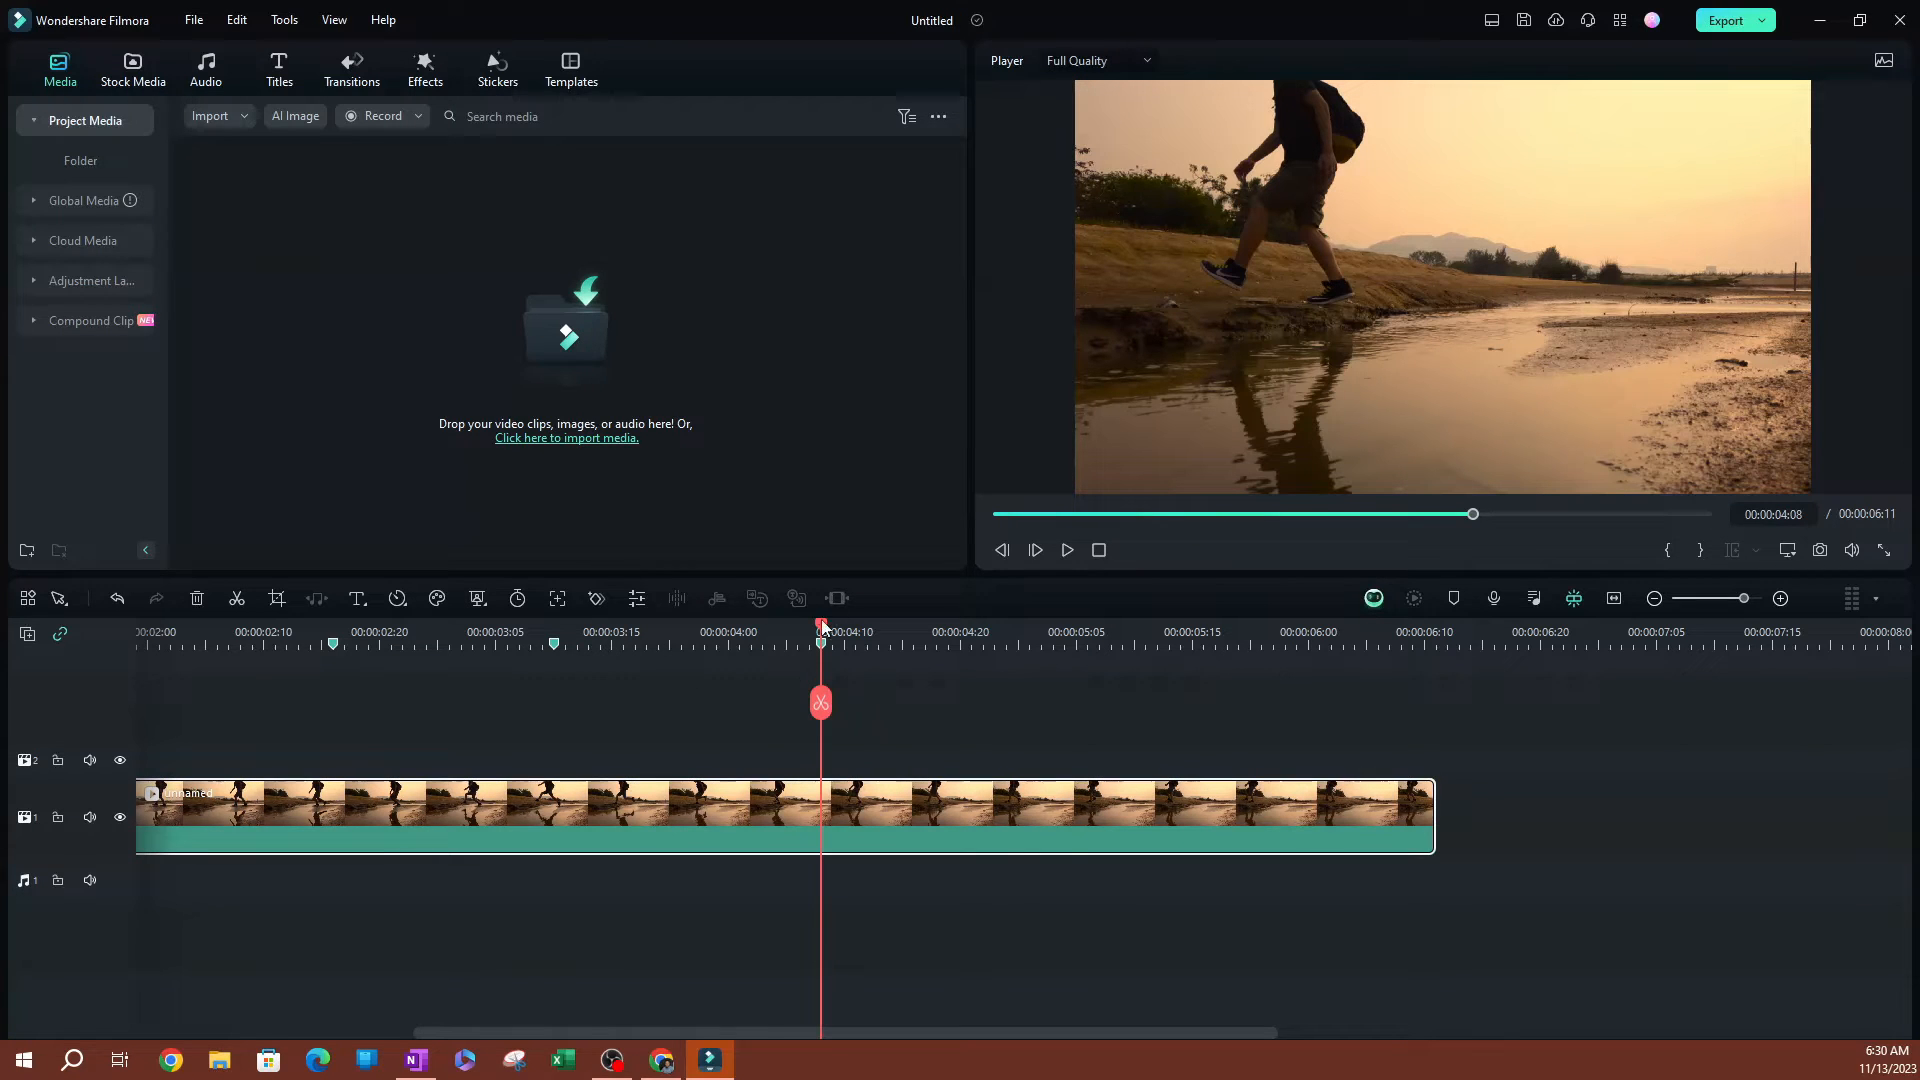
{"action": "left_click_drag", "start_coordinate": [826, 628], "coordinate": [415, 645]}
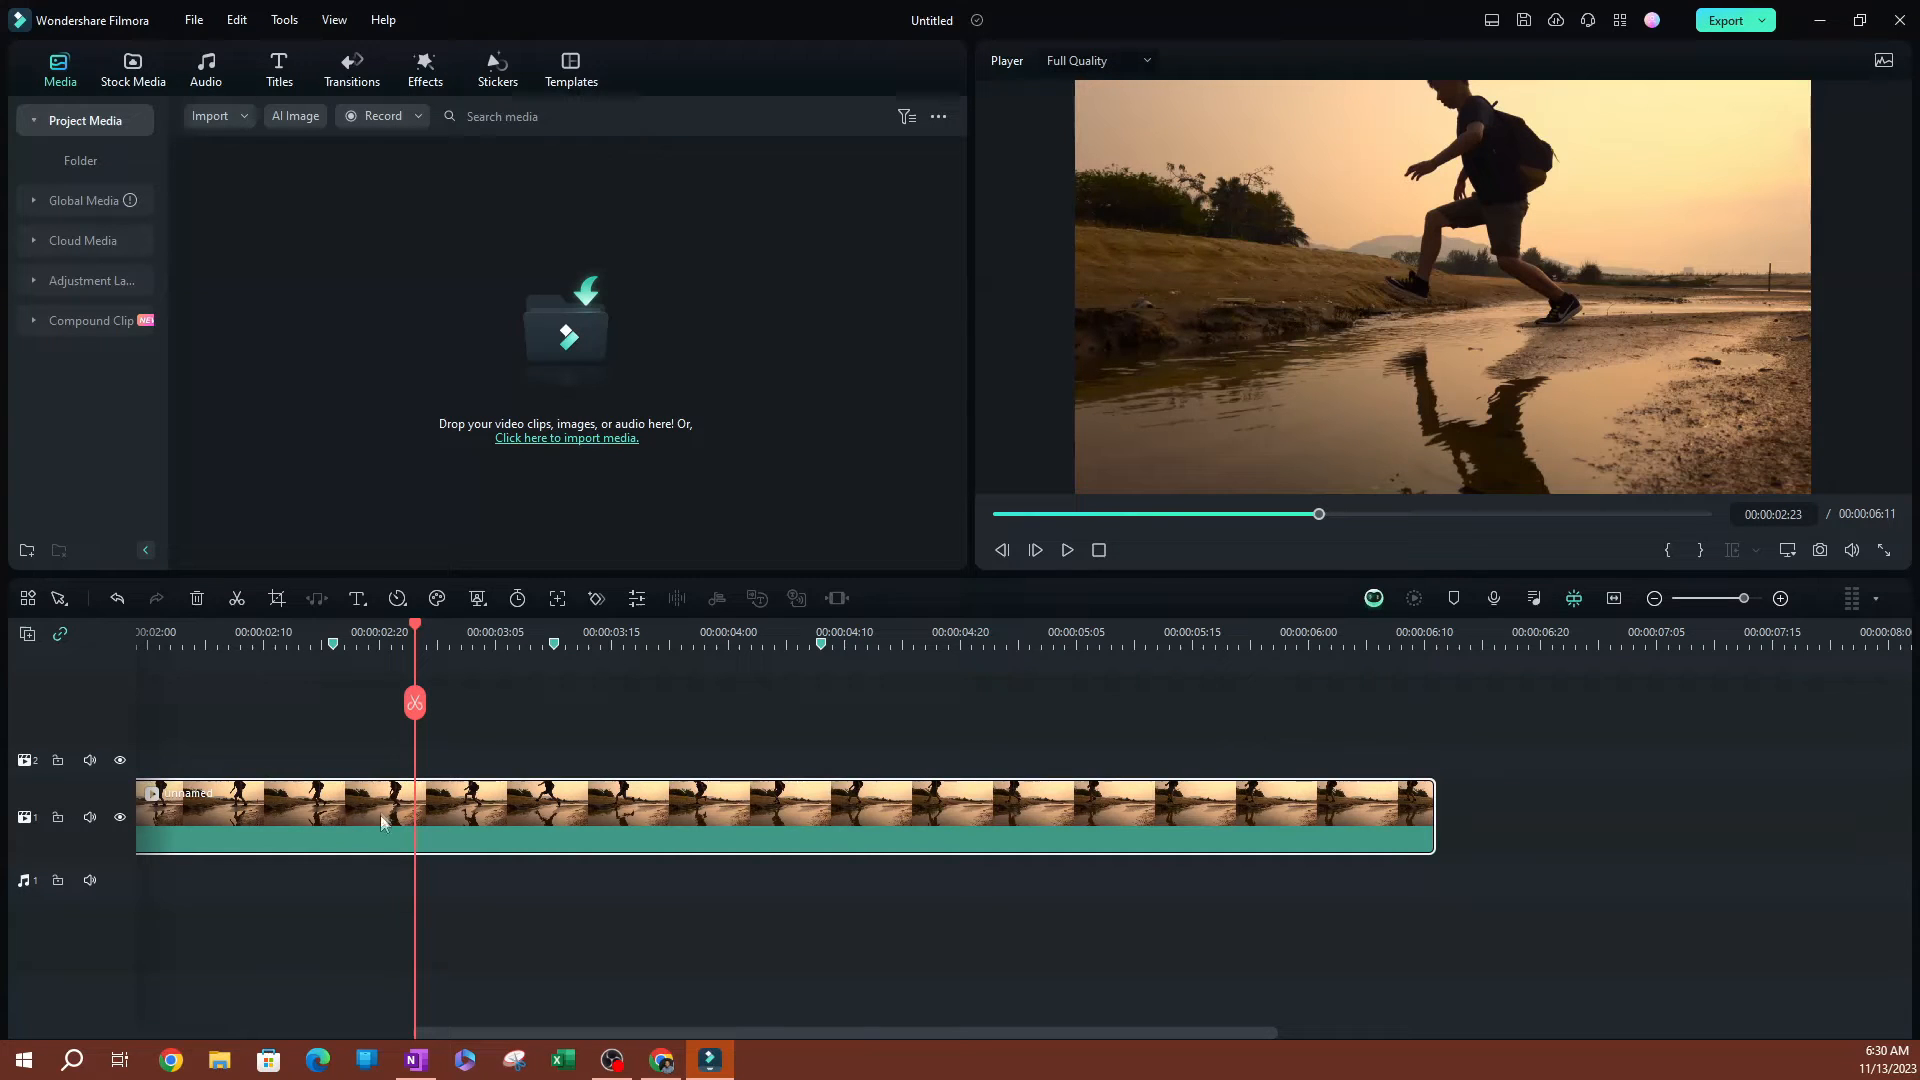
{"action": "left_click_drag", "start_coordinate": [441, 645], "coordinate": [473, 645]}
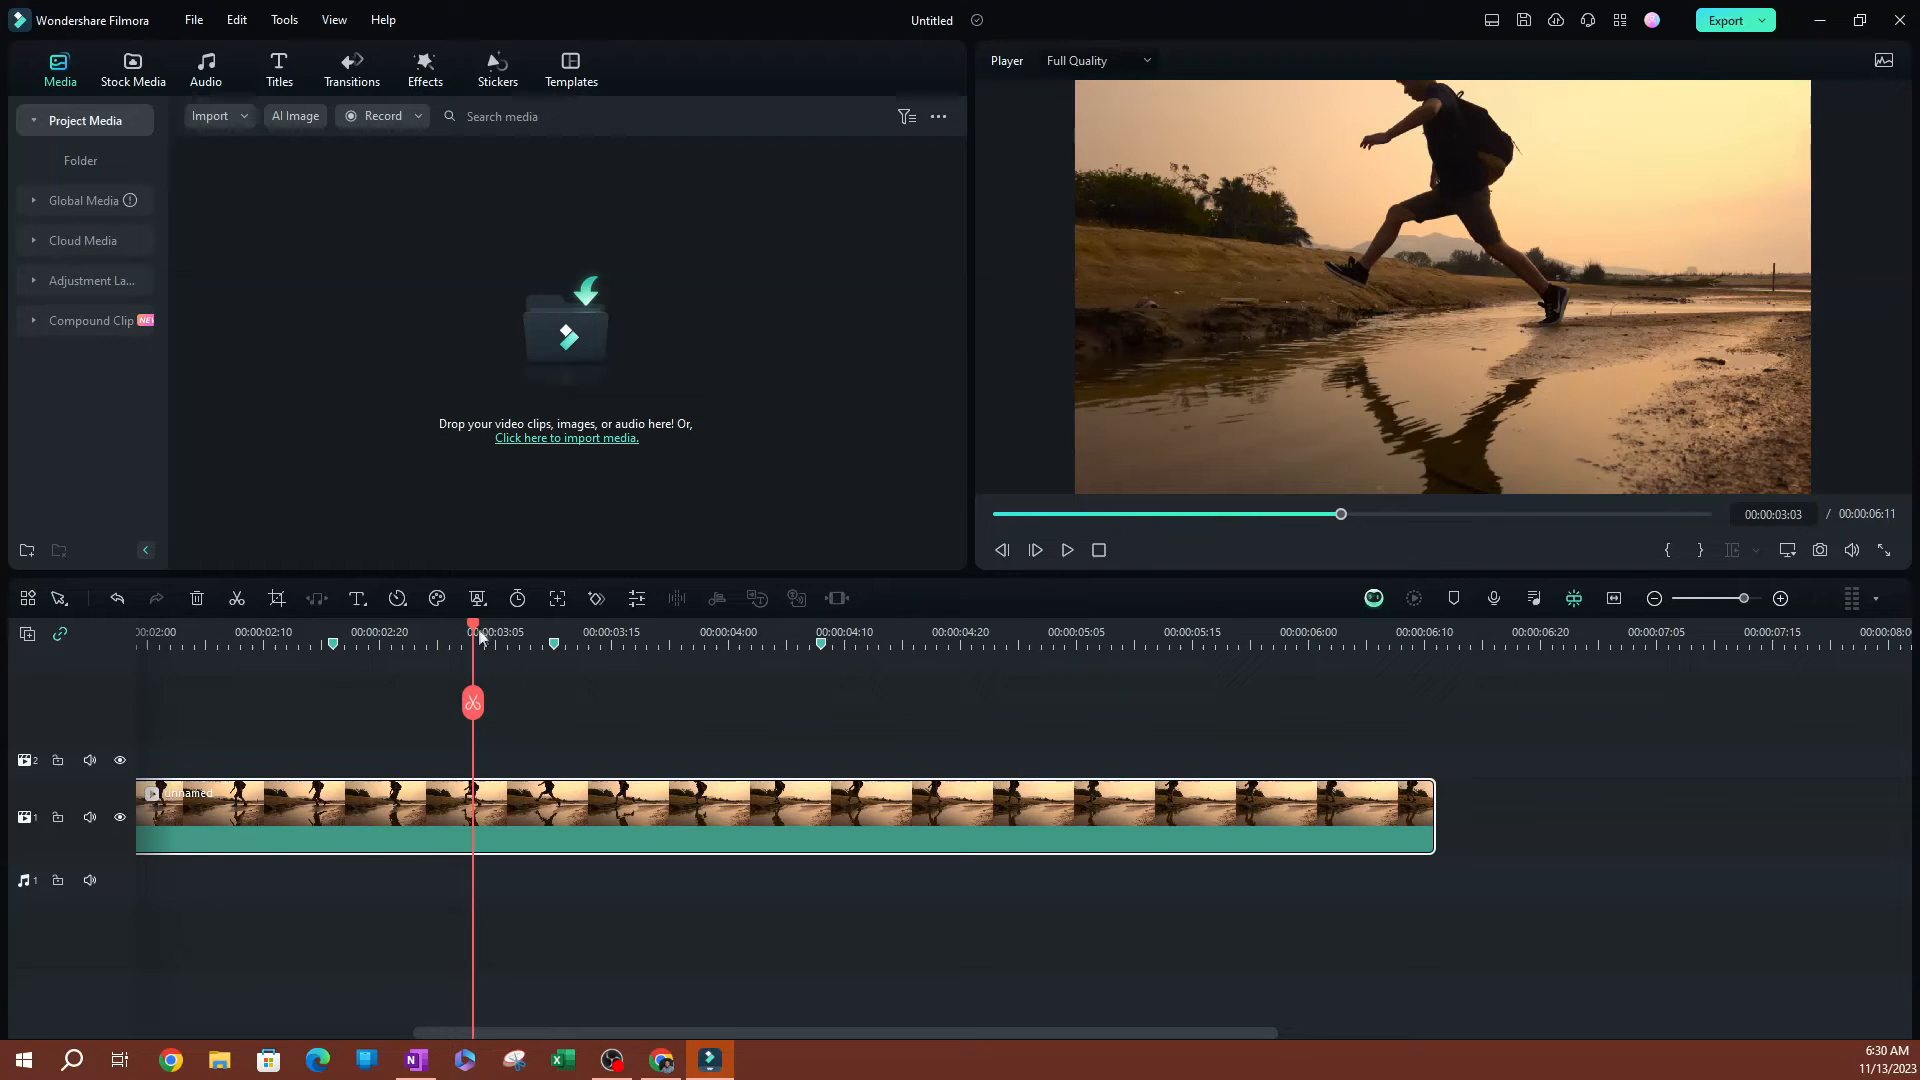
{"action": "left_click", "coordinate": [1453, 597]}
{"action": "left_click_drag", "start_coordinate": [471, 632], "coordinate": [426, 628]}
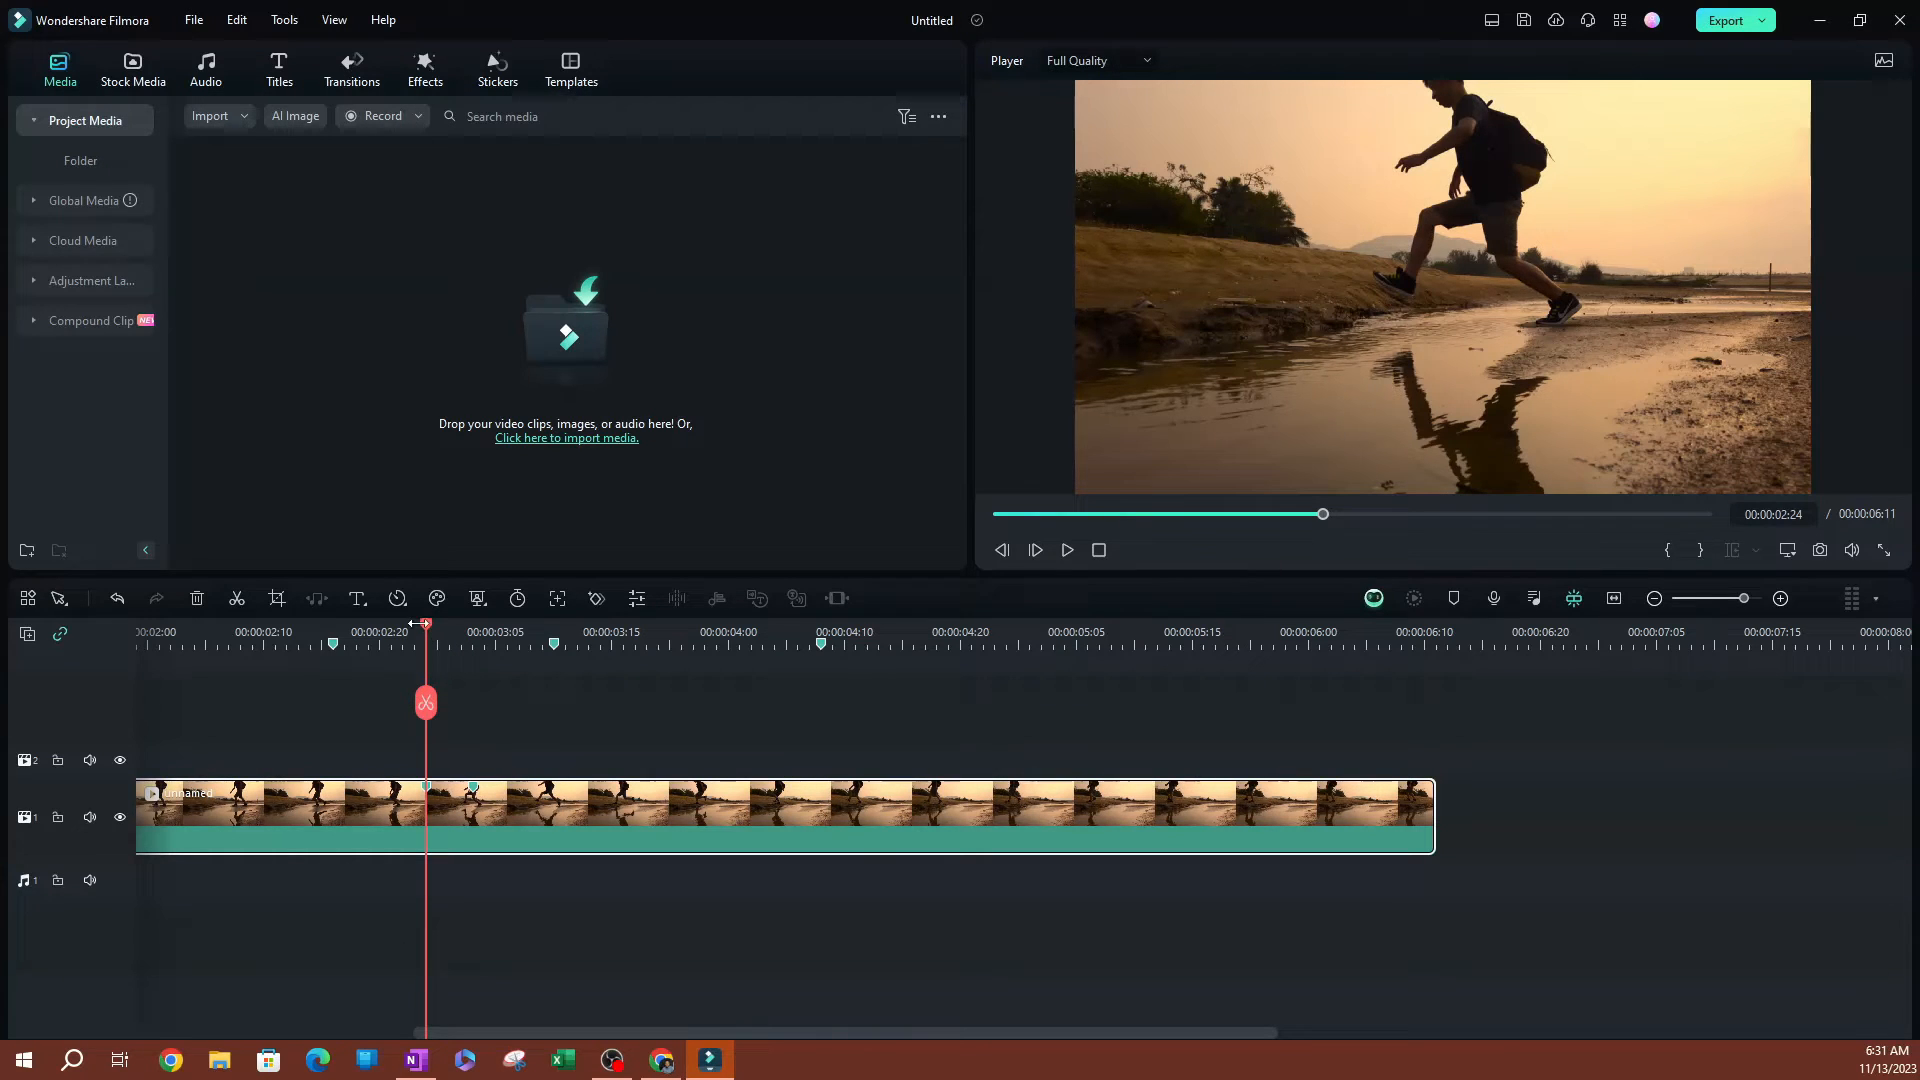
{"action": "left_click_drag", "start_coordinate": [416, 623], "coordinate": [368, 628]}
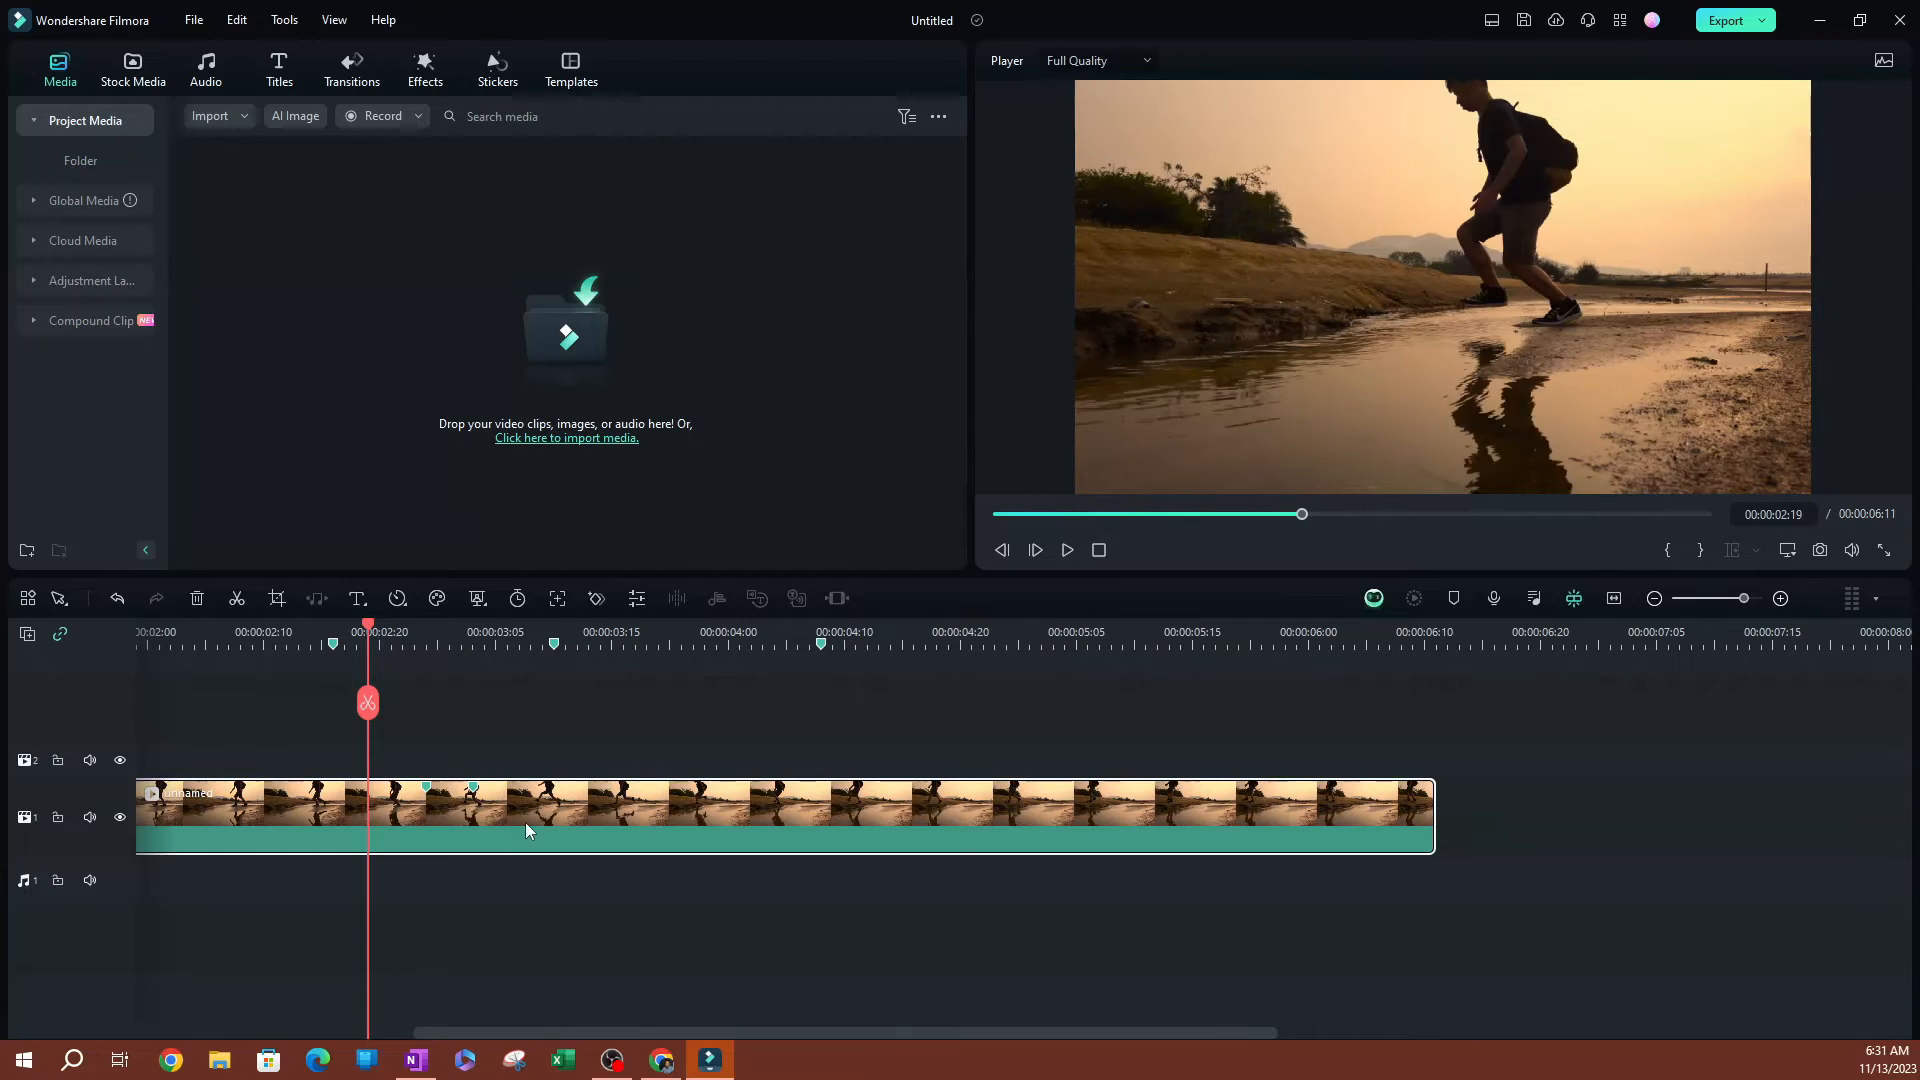
Modify the clip marker at 00:00:02:24: name it "Marker", enter the comment "cut", and colour it orange.
{"action": "right_click", "coordinate": [425, 790]}
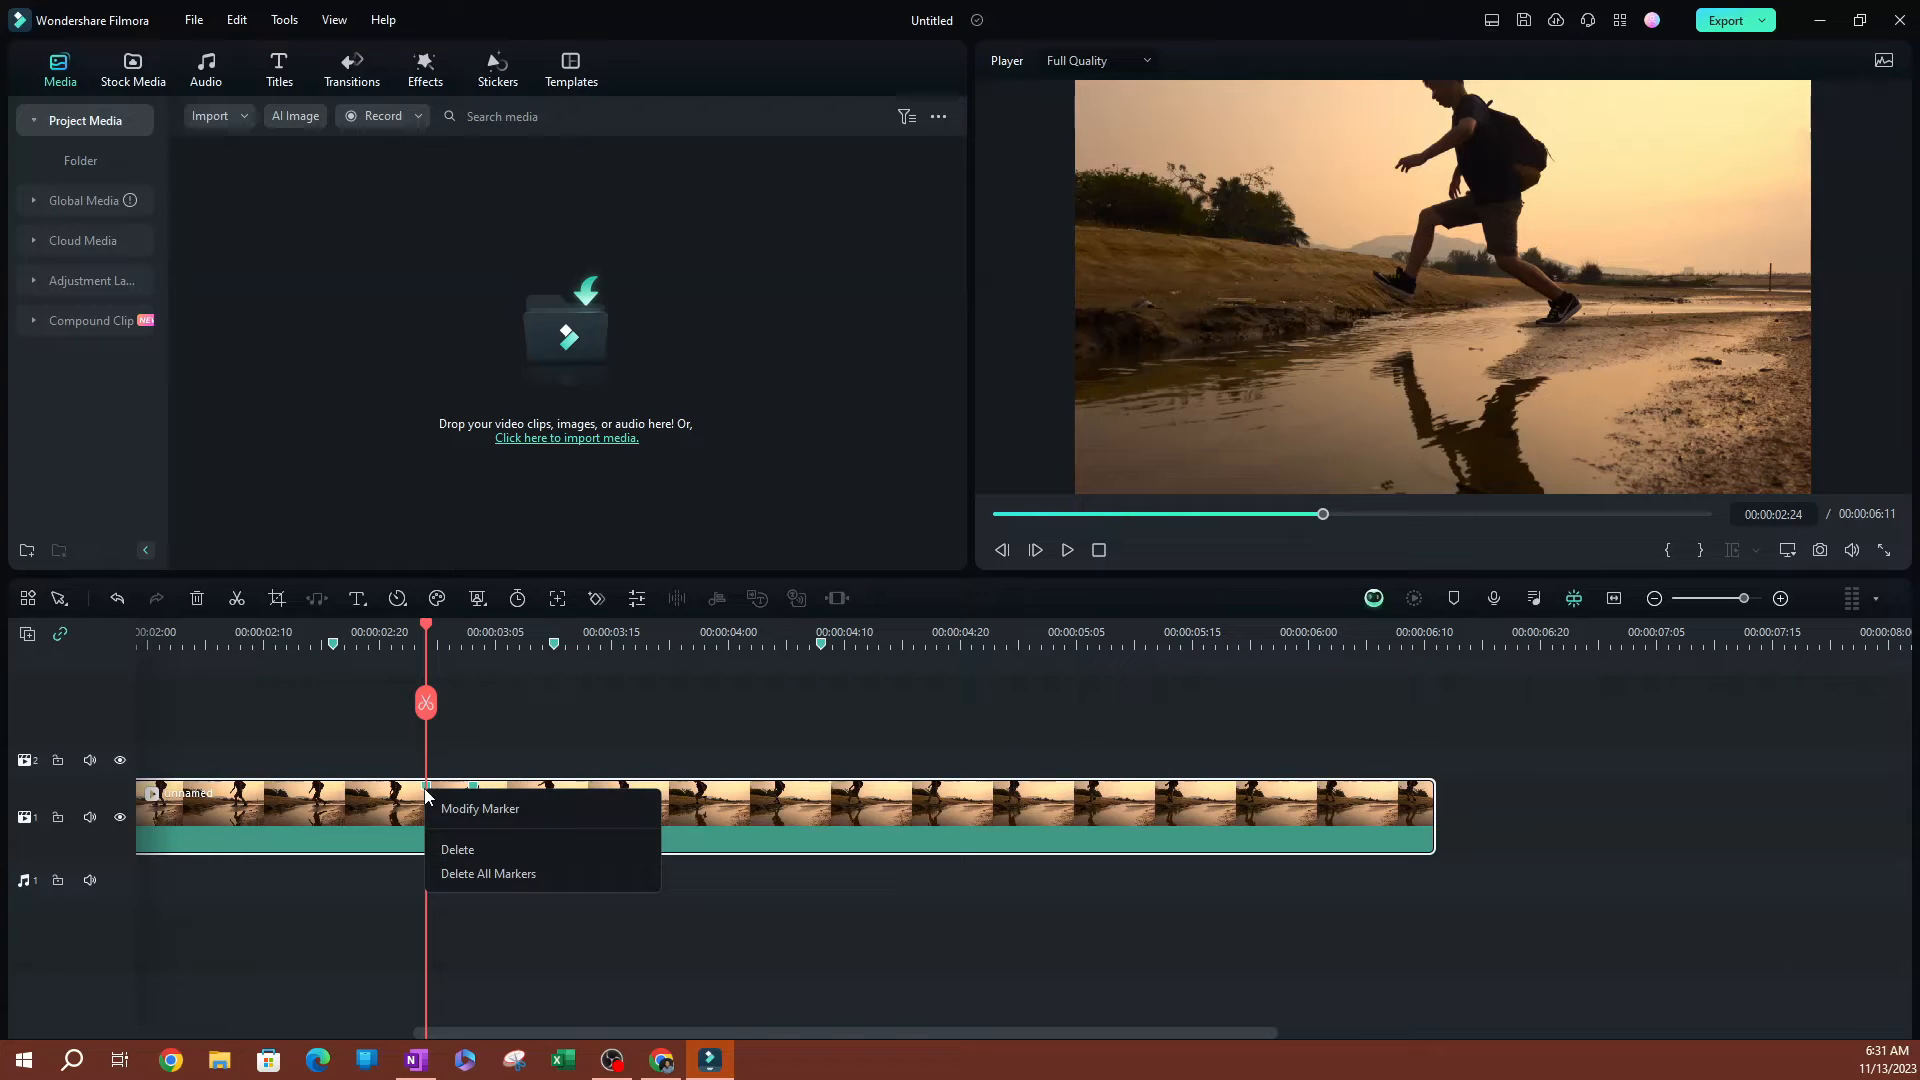
{"action": "left_click", "coordinate": [519, 810]}
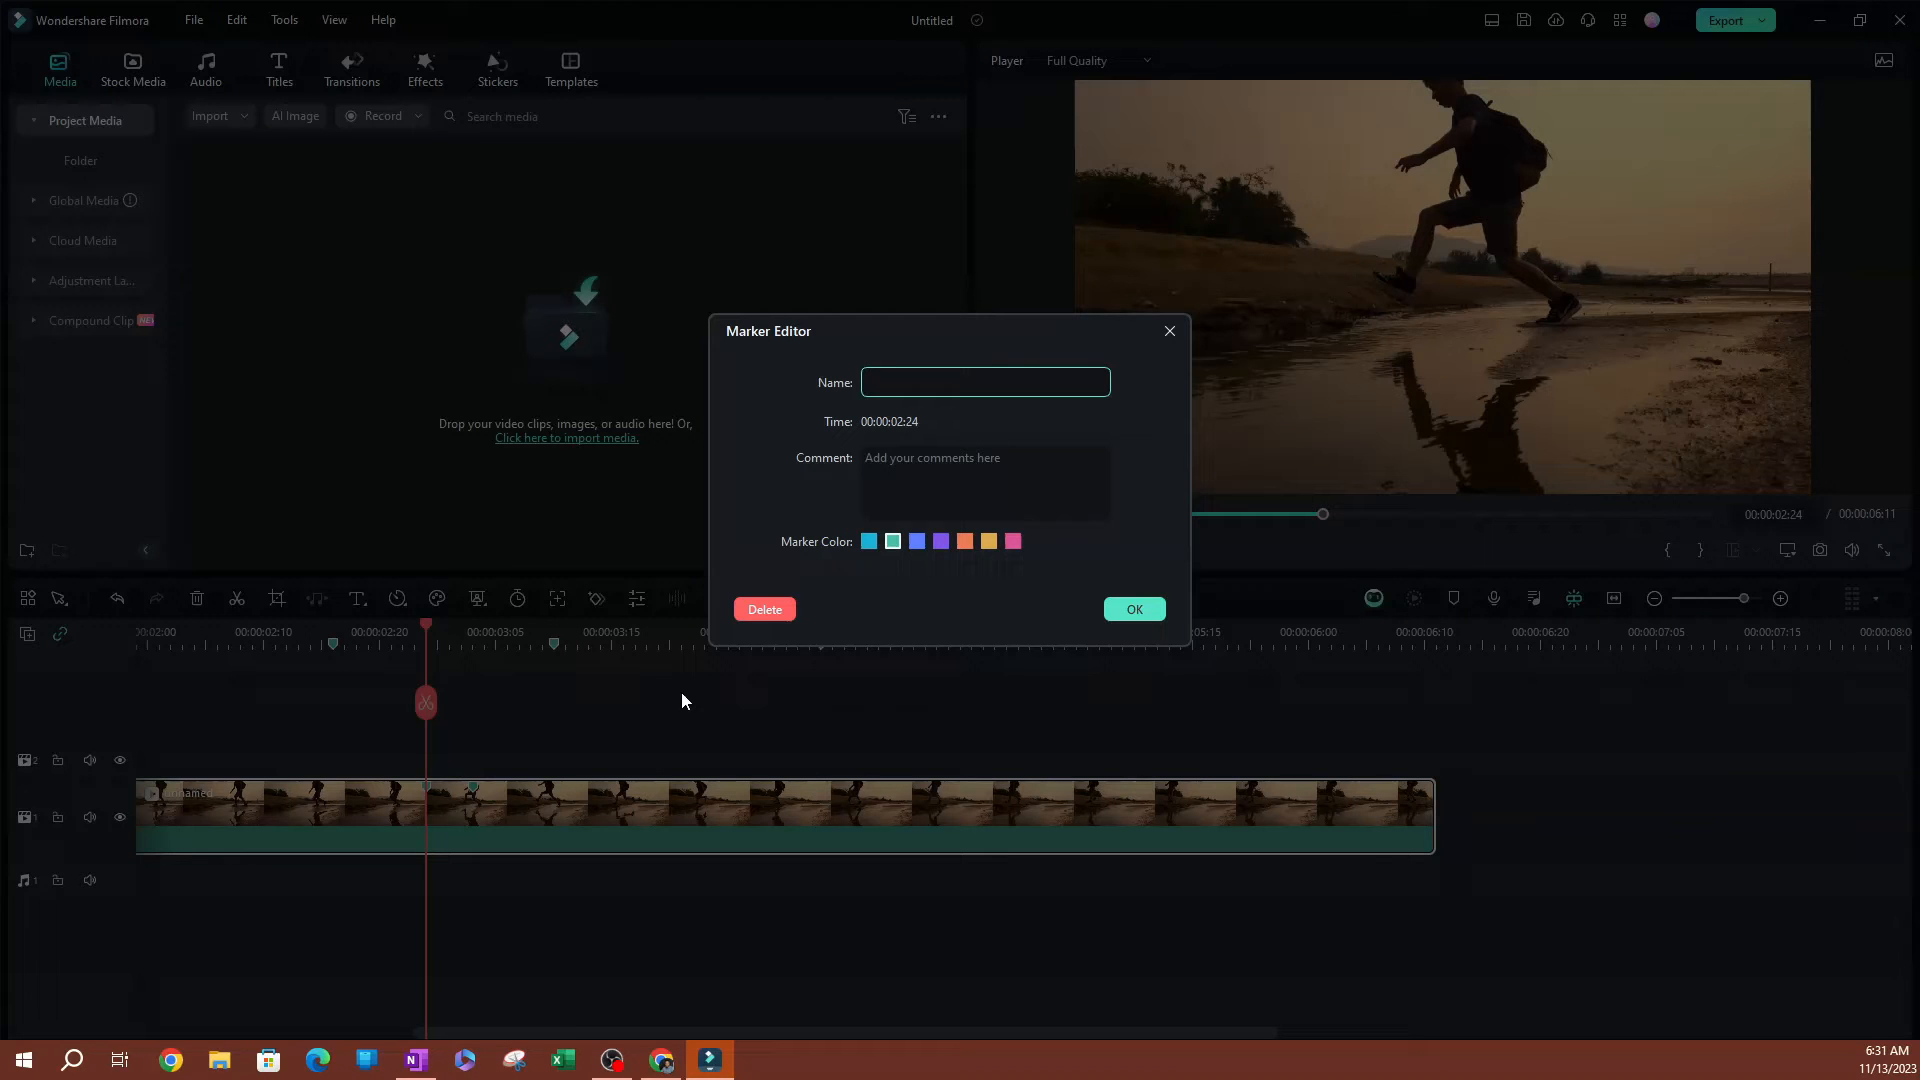
{"action": "type", "text": "Marker"}
{"action": "left_click", "coordinate": [916, 466]}
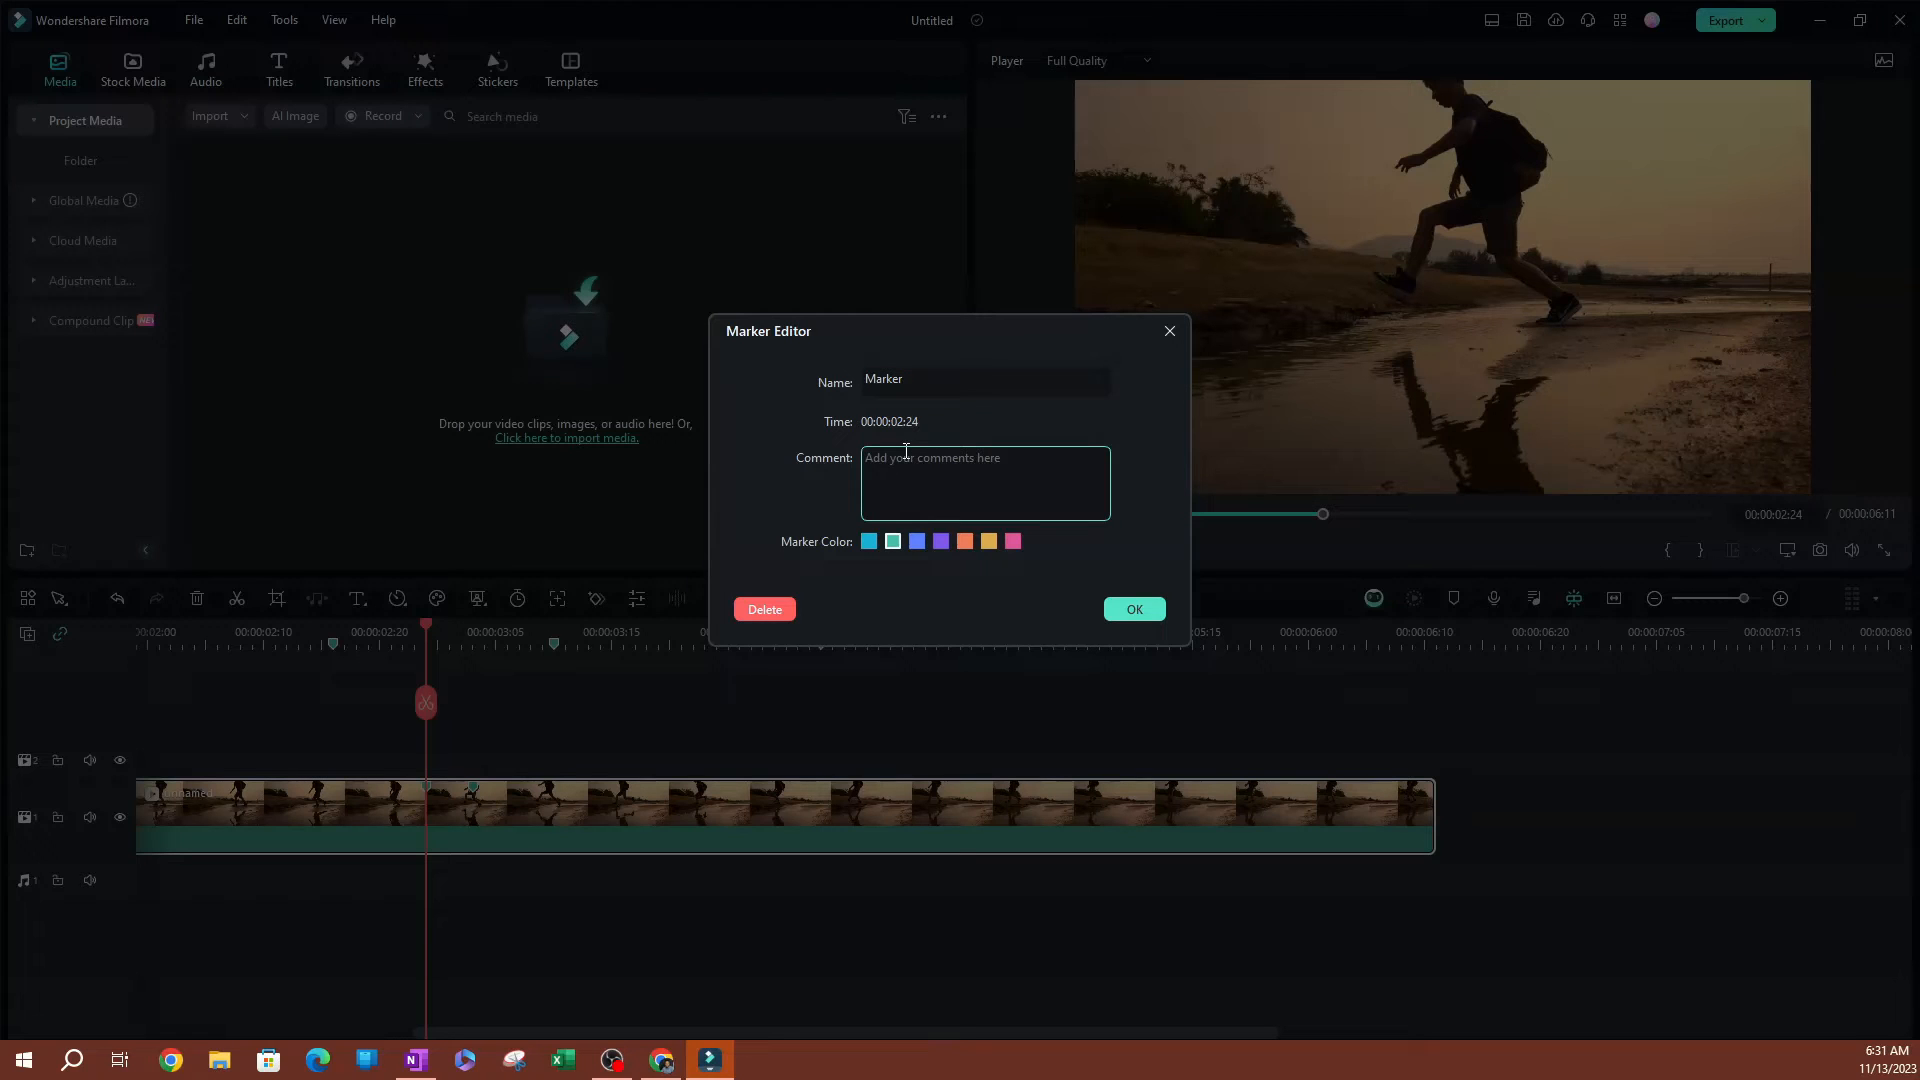
{"action": "type", "text": "cut"}
{"action": "left_click", "coordinate": [966, 542]}
{"action": "left_click", "coordinate": [1131, 609]}
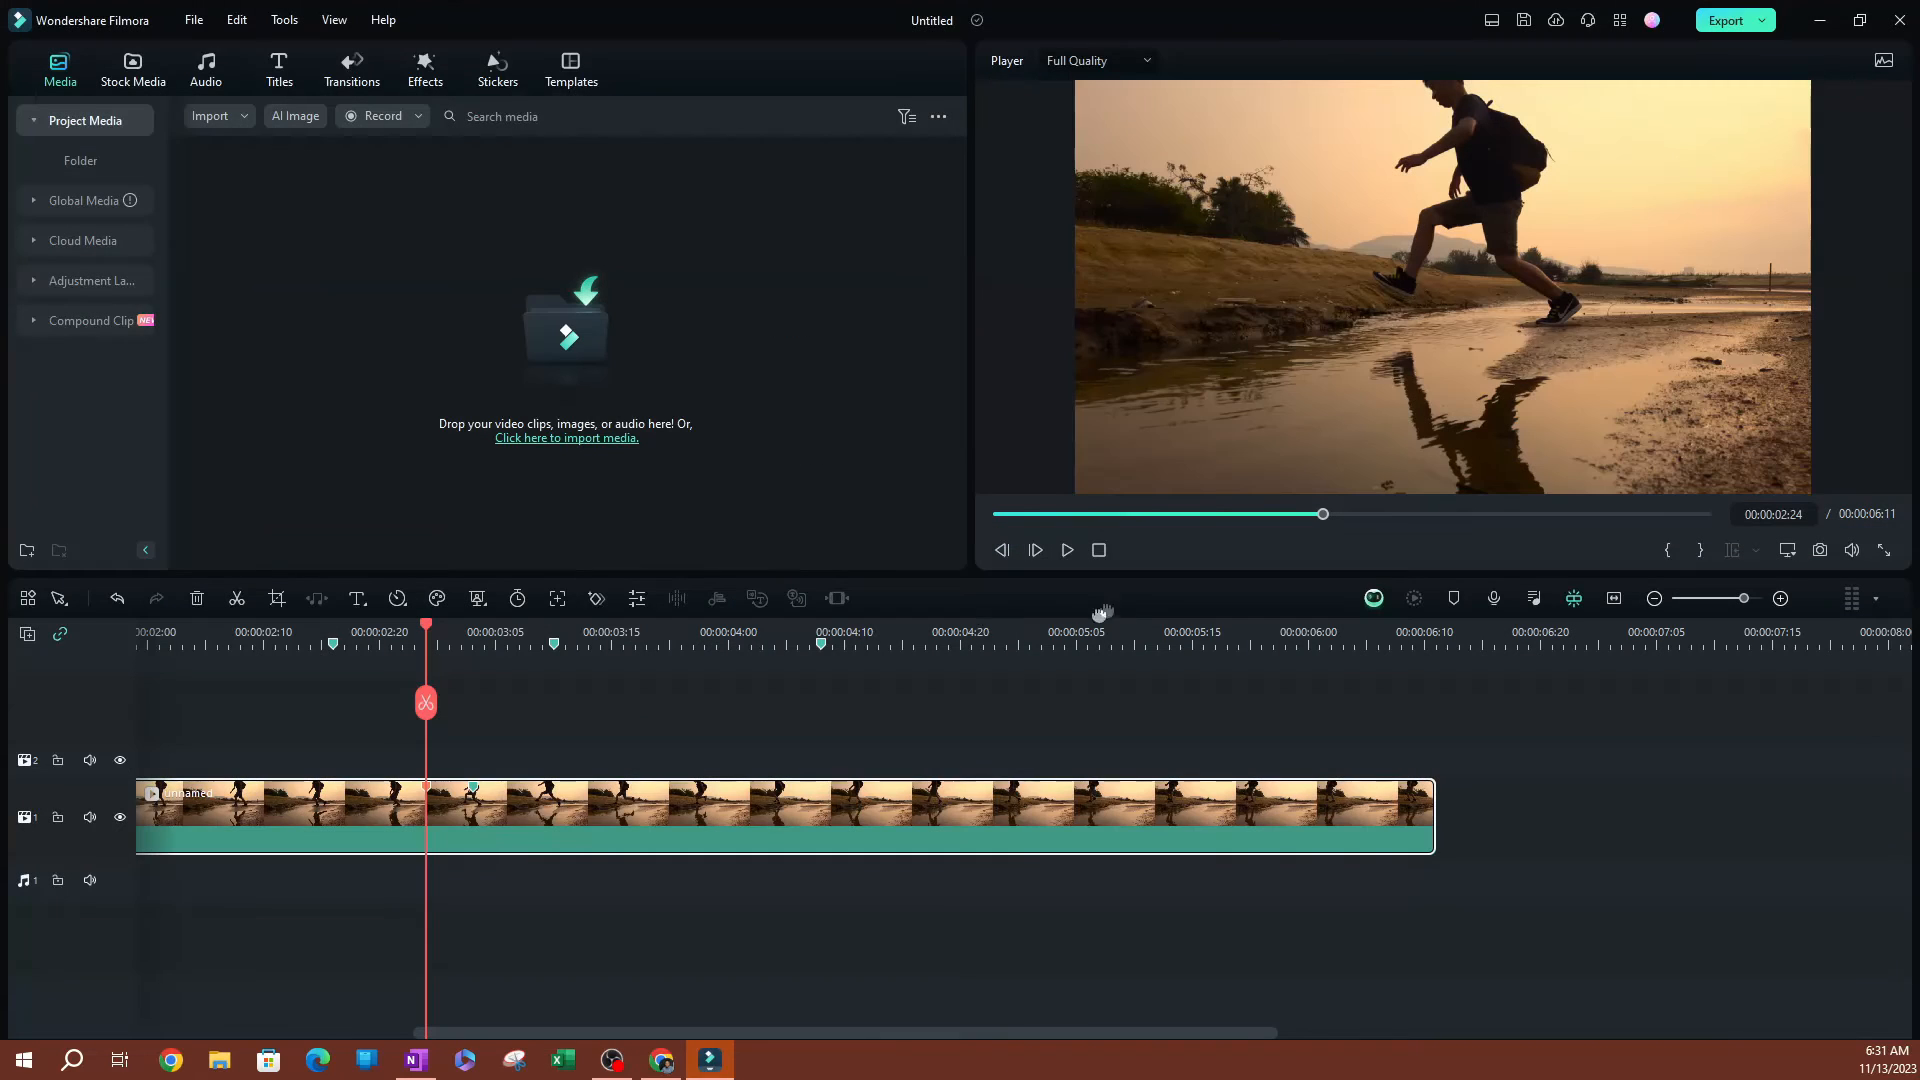
Change the colour of the timeline marker at 00:00:02:16 to pink.
{"action": "left_click", "coordinate": [393, 646]}
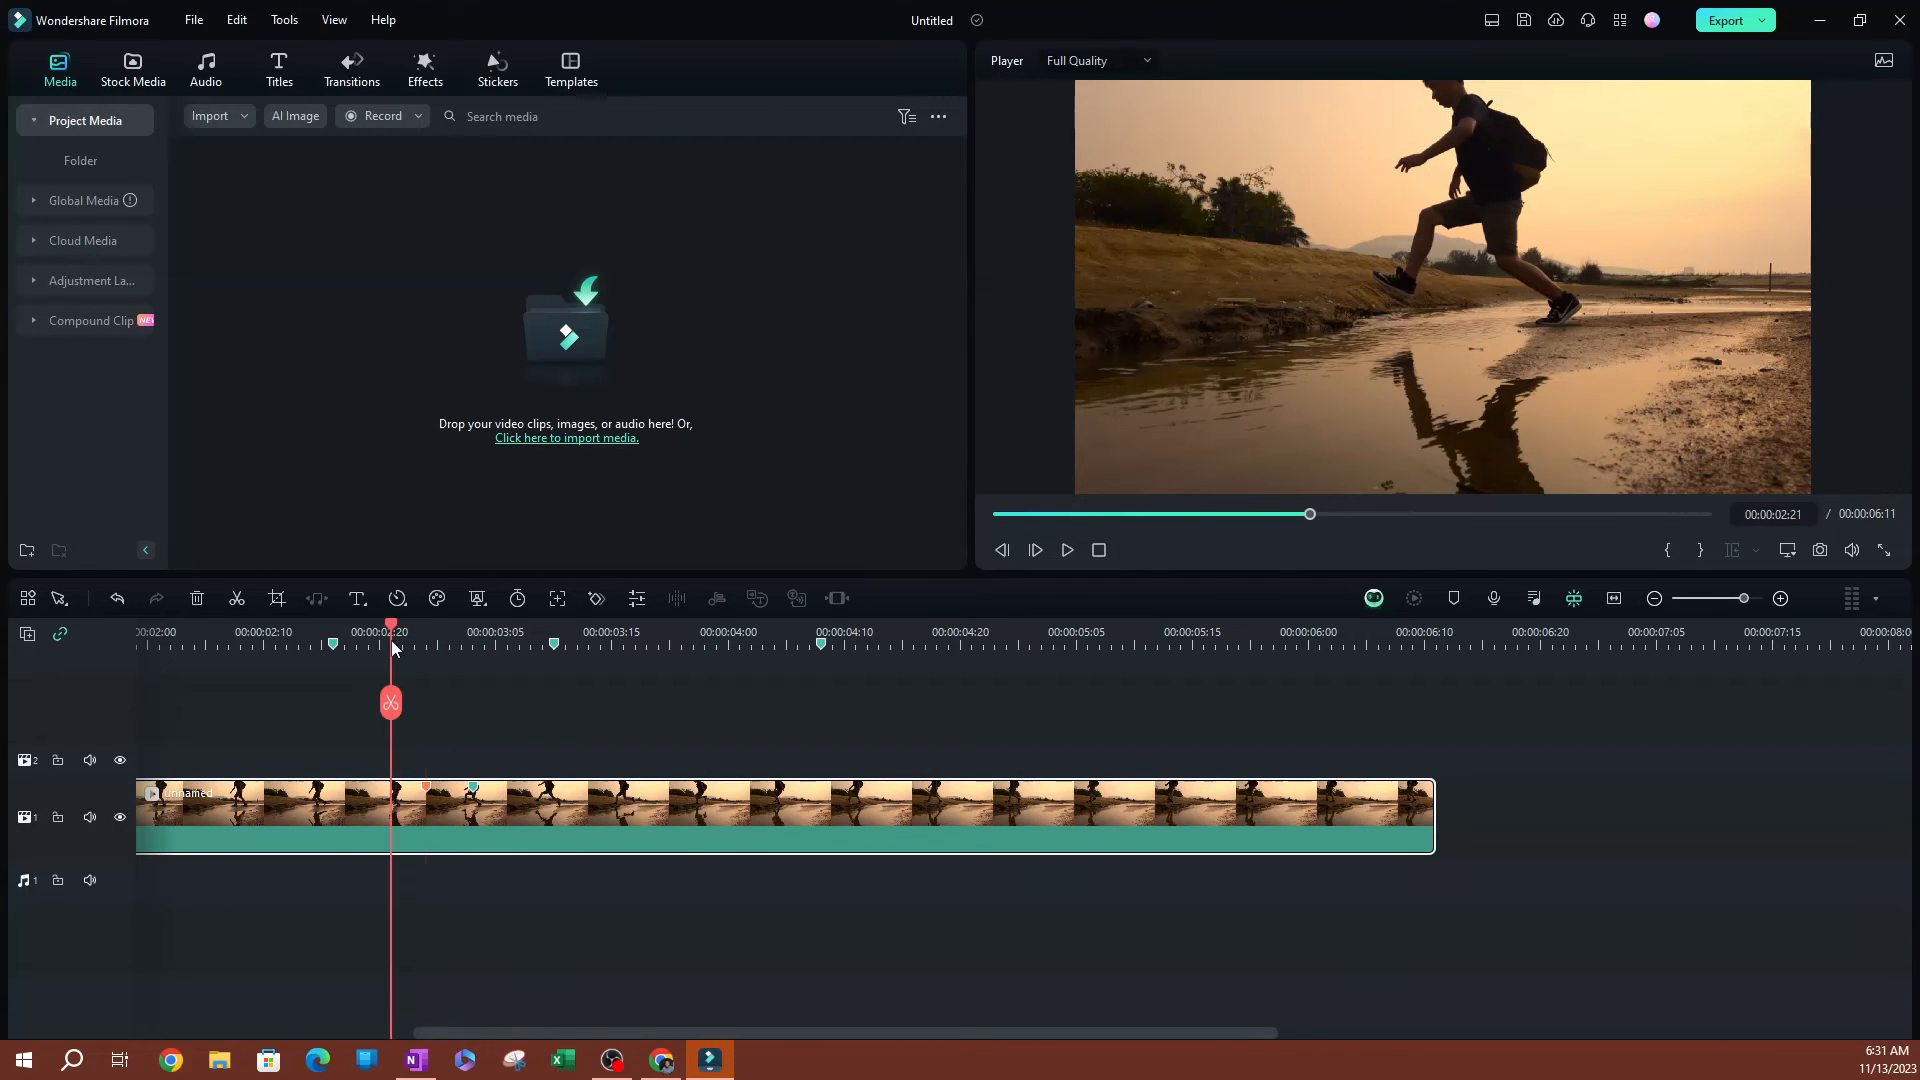
{"action": "left_click", "coordinate": [333, 644]}
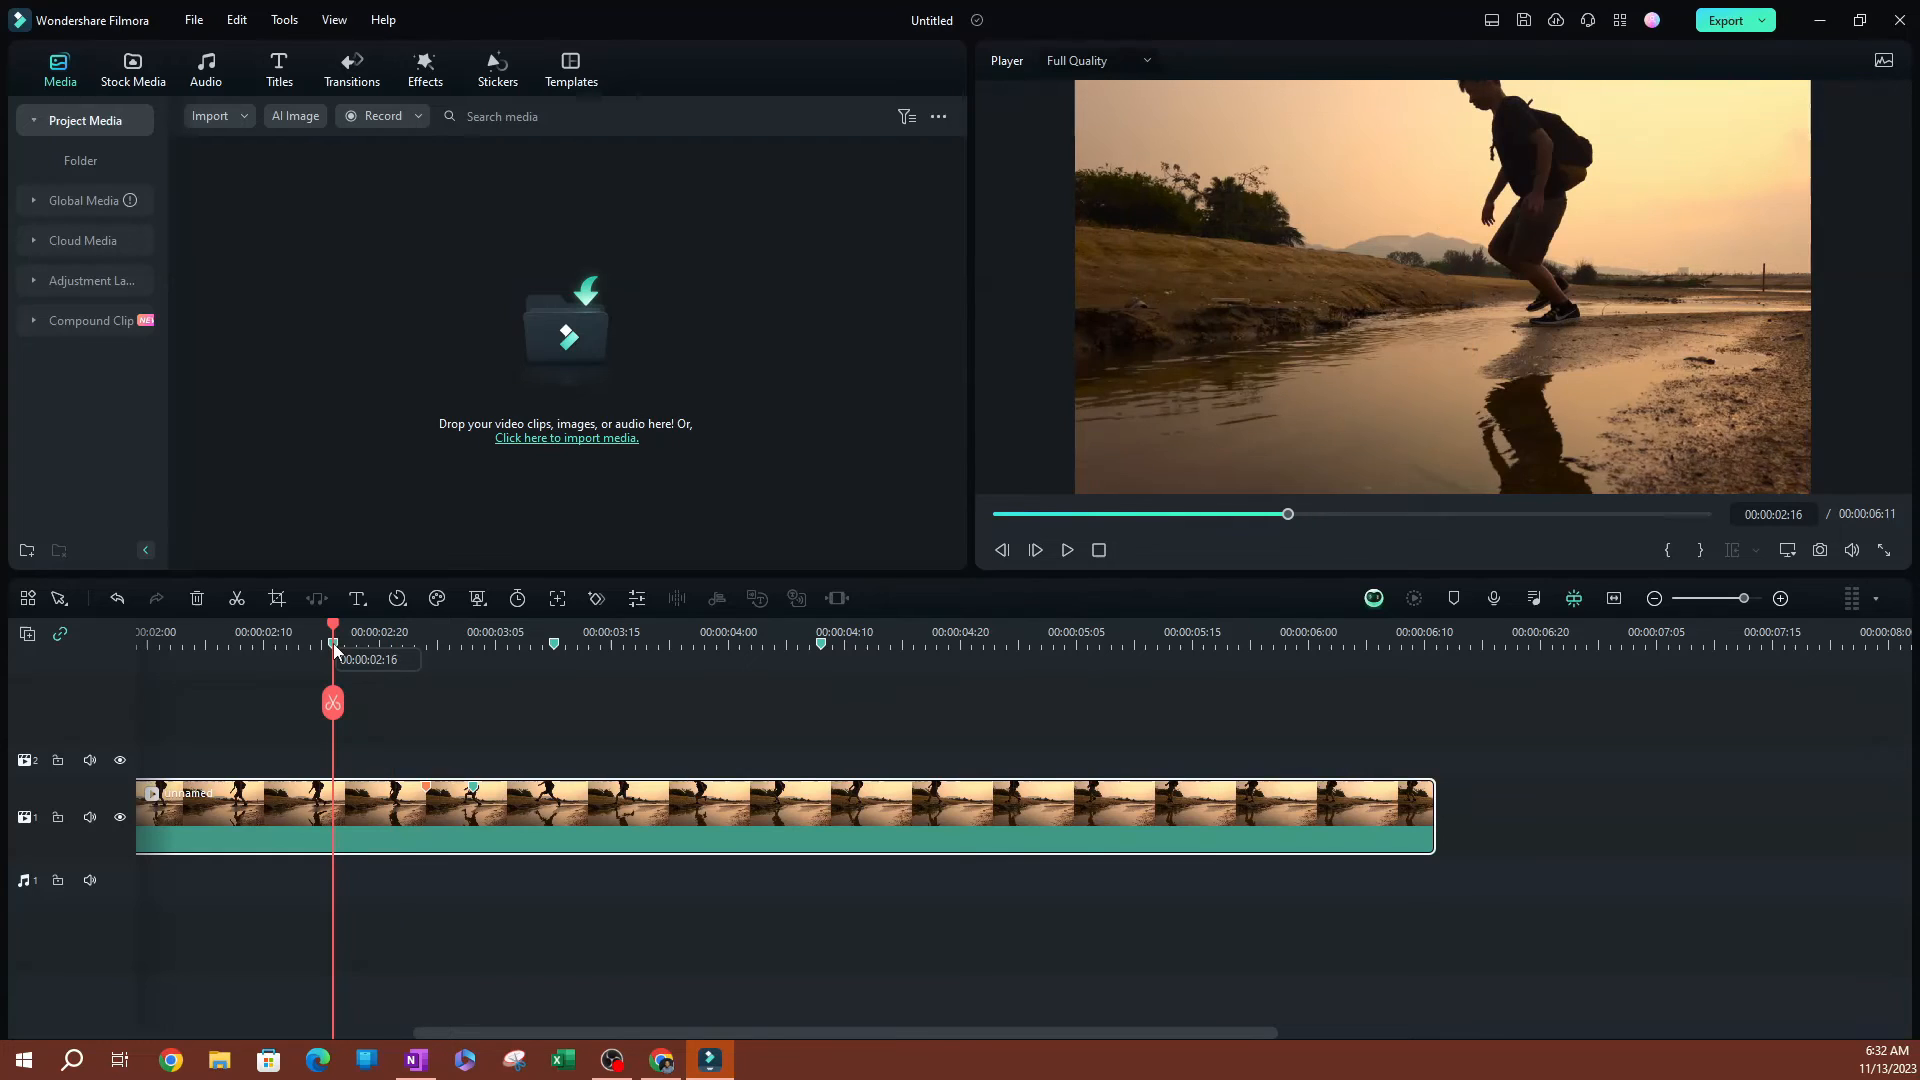
{"action": "right_click", "coordinate": [334, 642]}
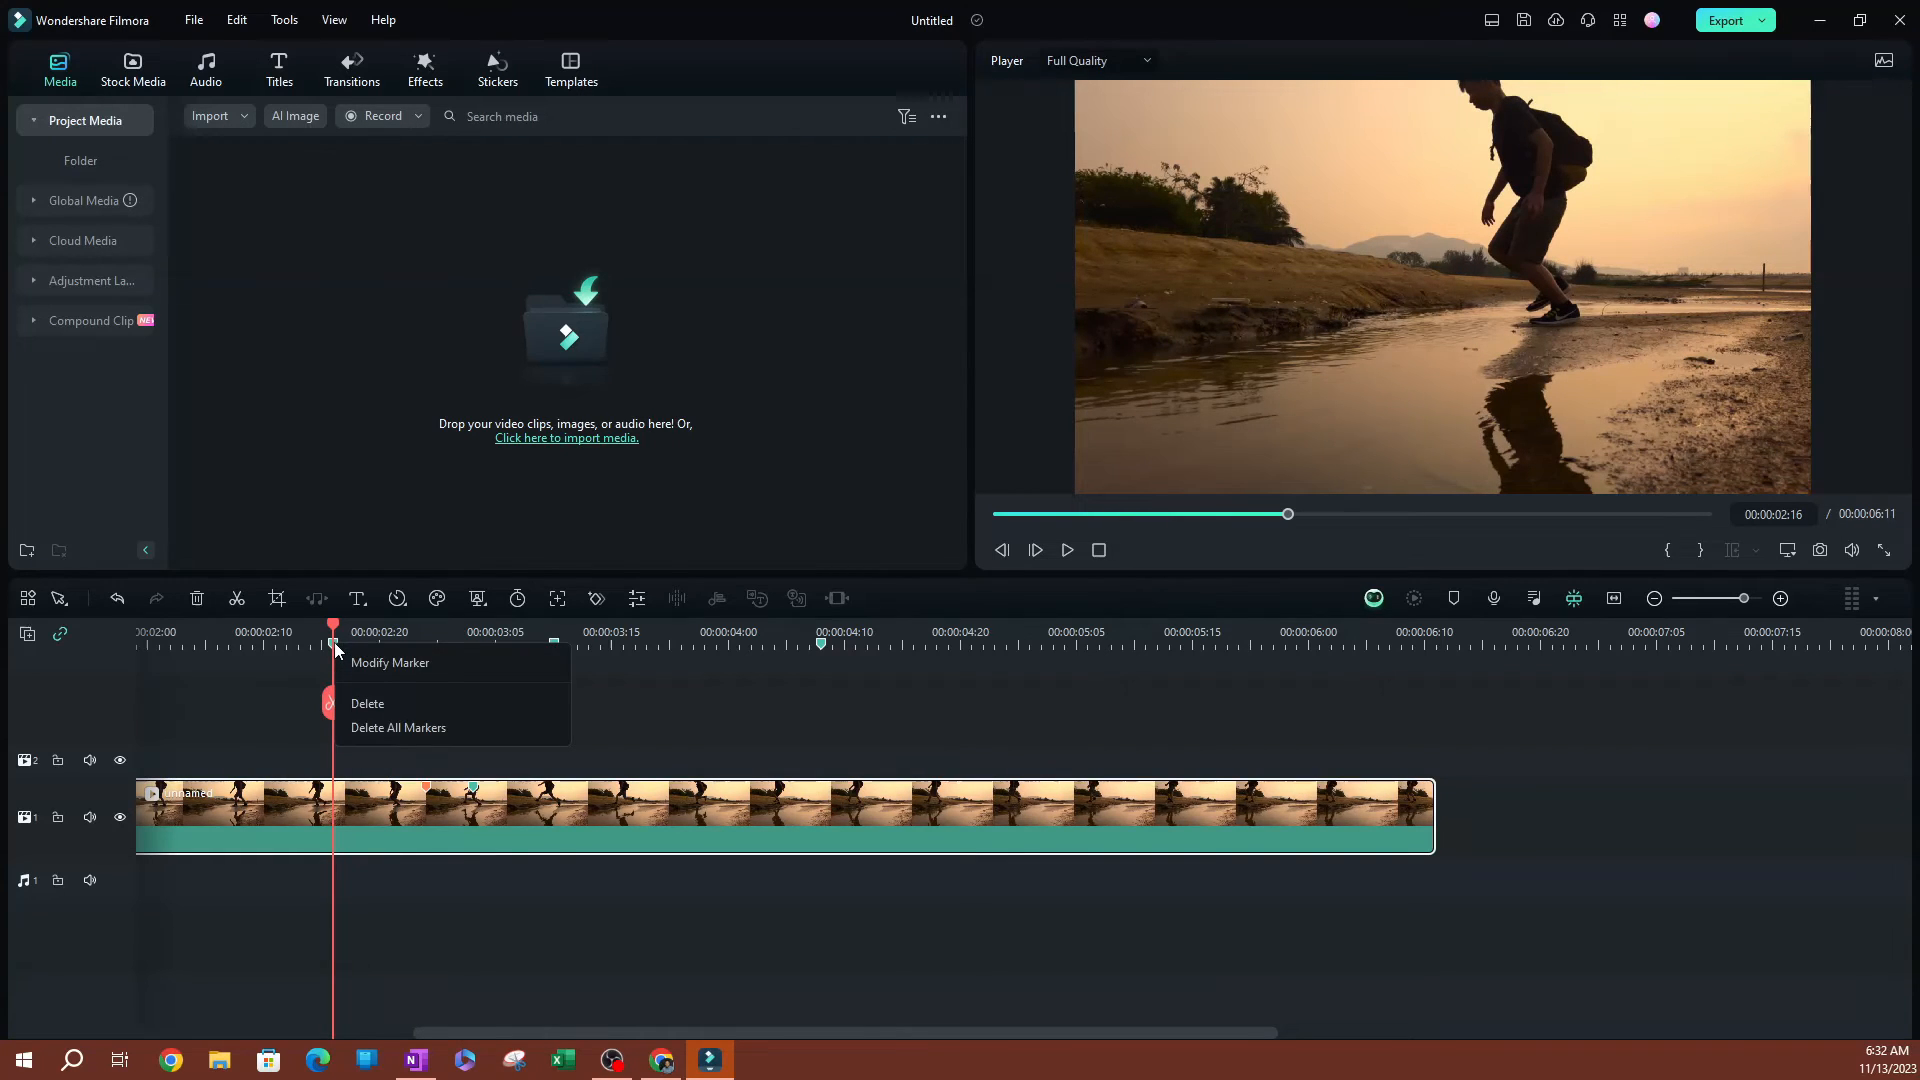
{"action": "left_click", "coordinate": [368, 664]}
{"action": "left_click", "coordinate": [1013, 541]}
{"action": "left_click", "coordinate": [1135, 607]}
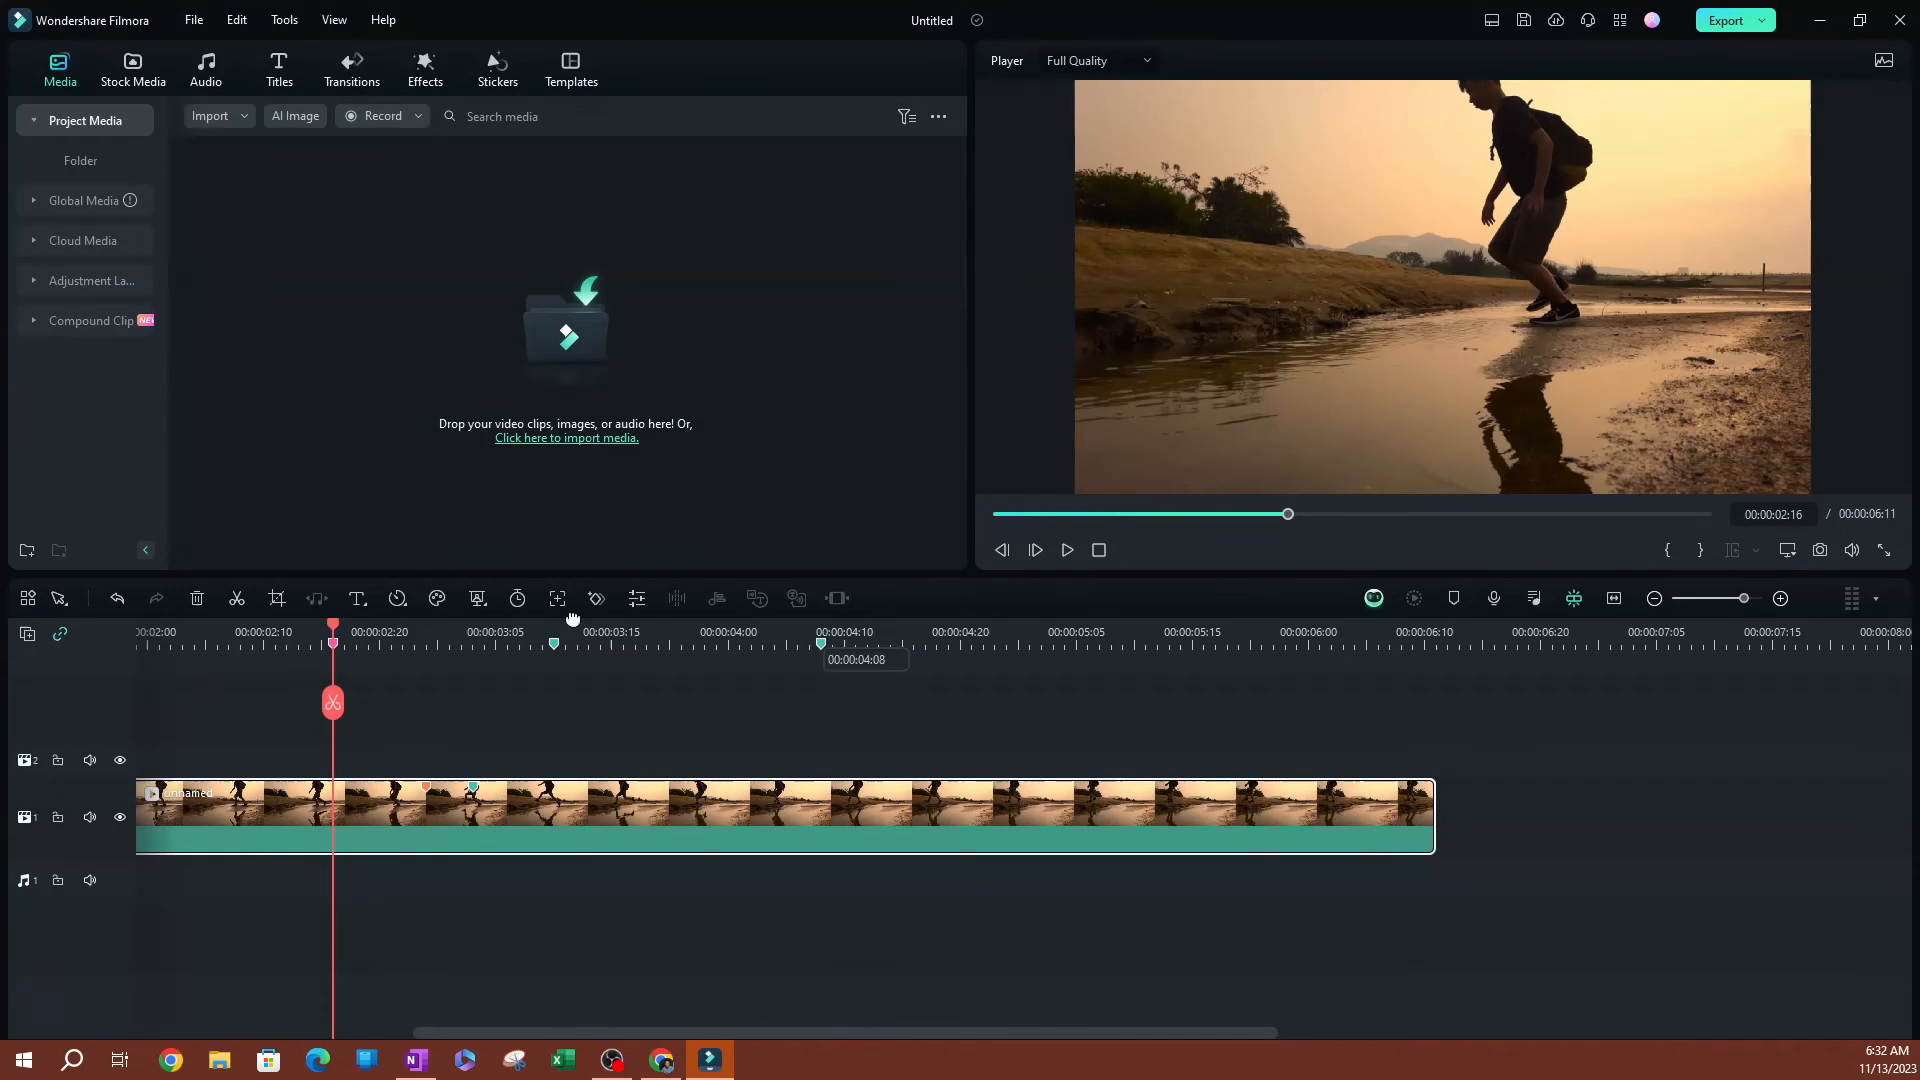
Delete the clip marker at 00:00:03:03, and delete all markers from the timeline ruler.
{"action": "right_click", "coordinate": [474, 792]}
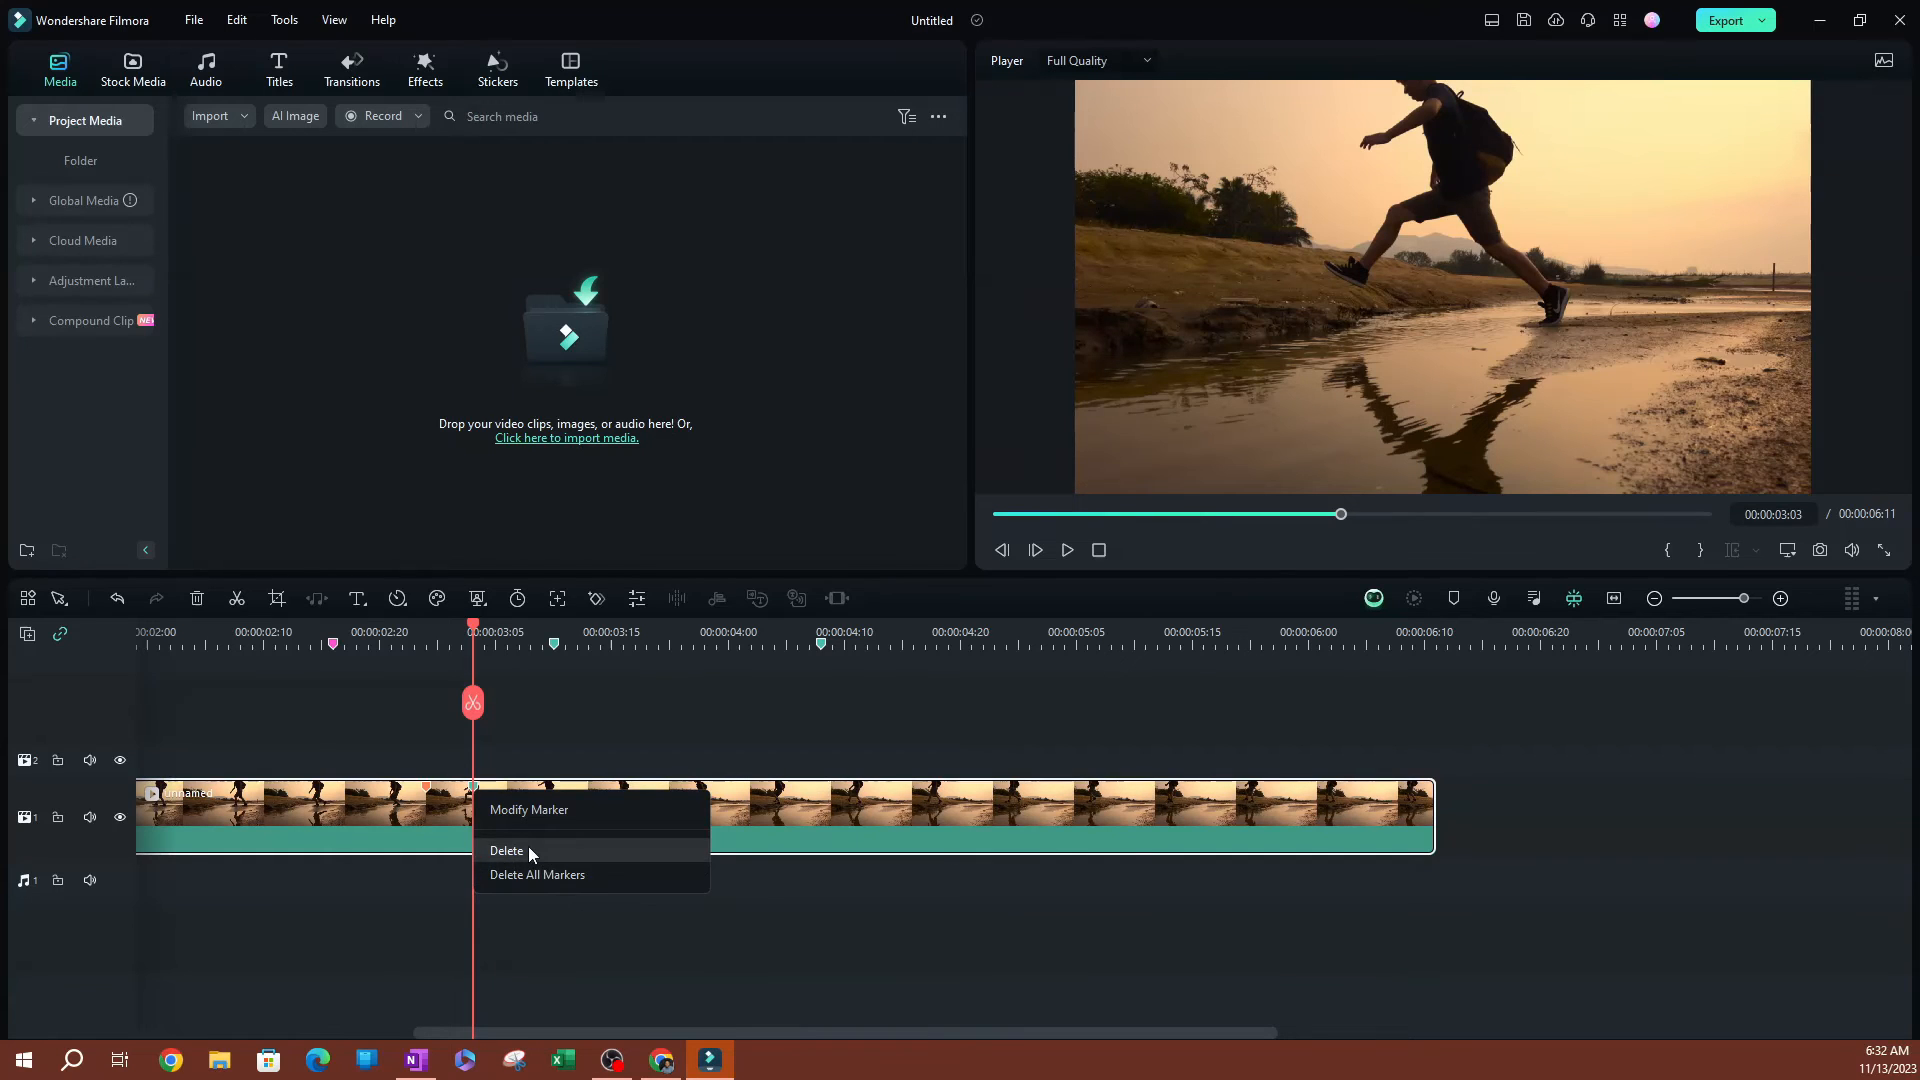
{"action": "left_click", "coordinate": [528, 846]}
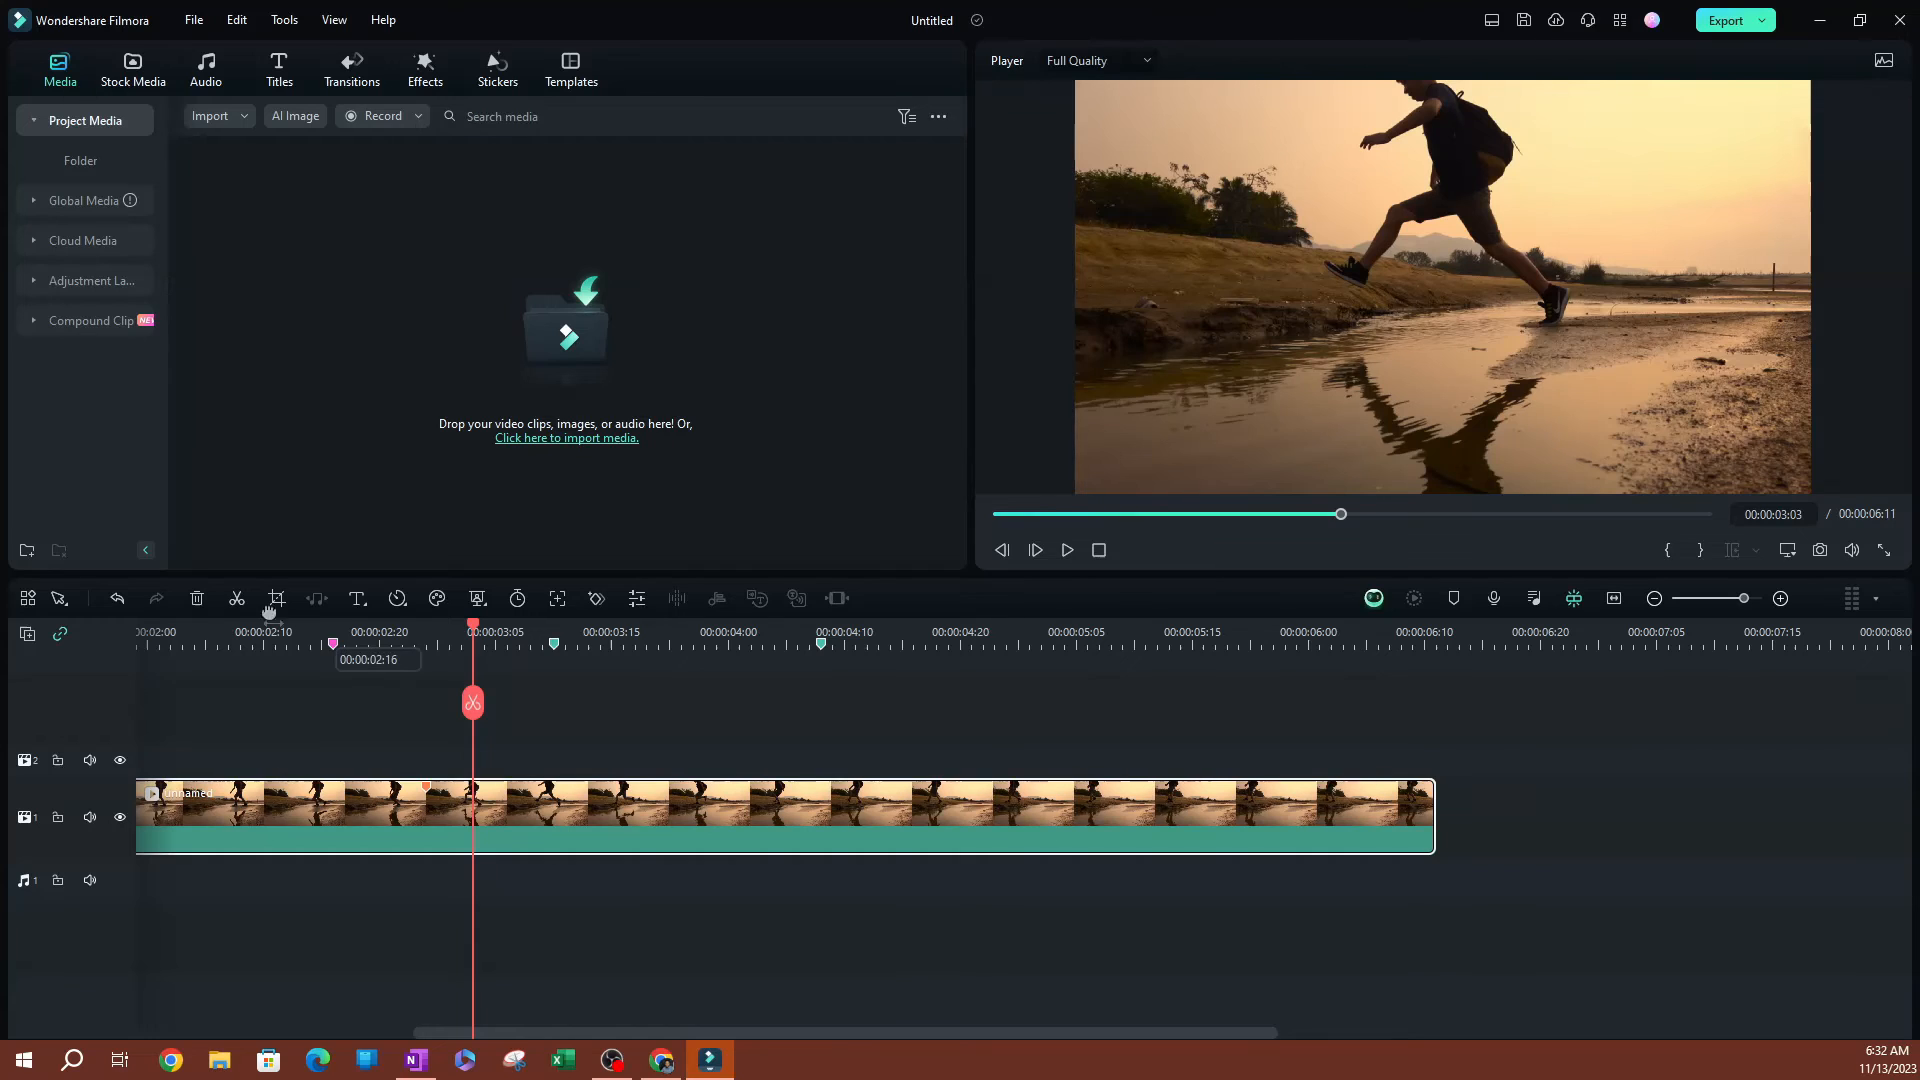
{"action": "left_click", "coordinate": [333, 645]}
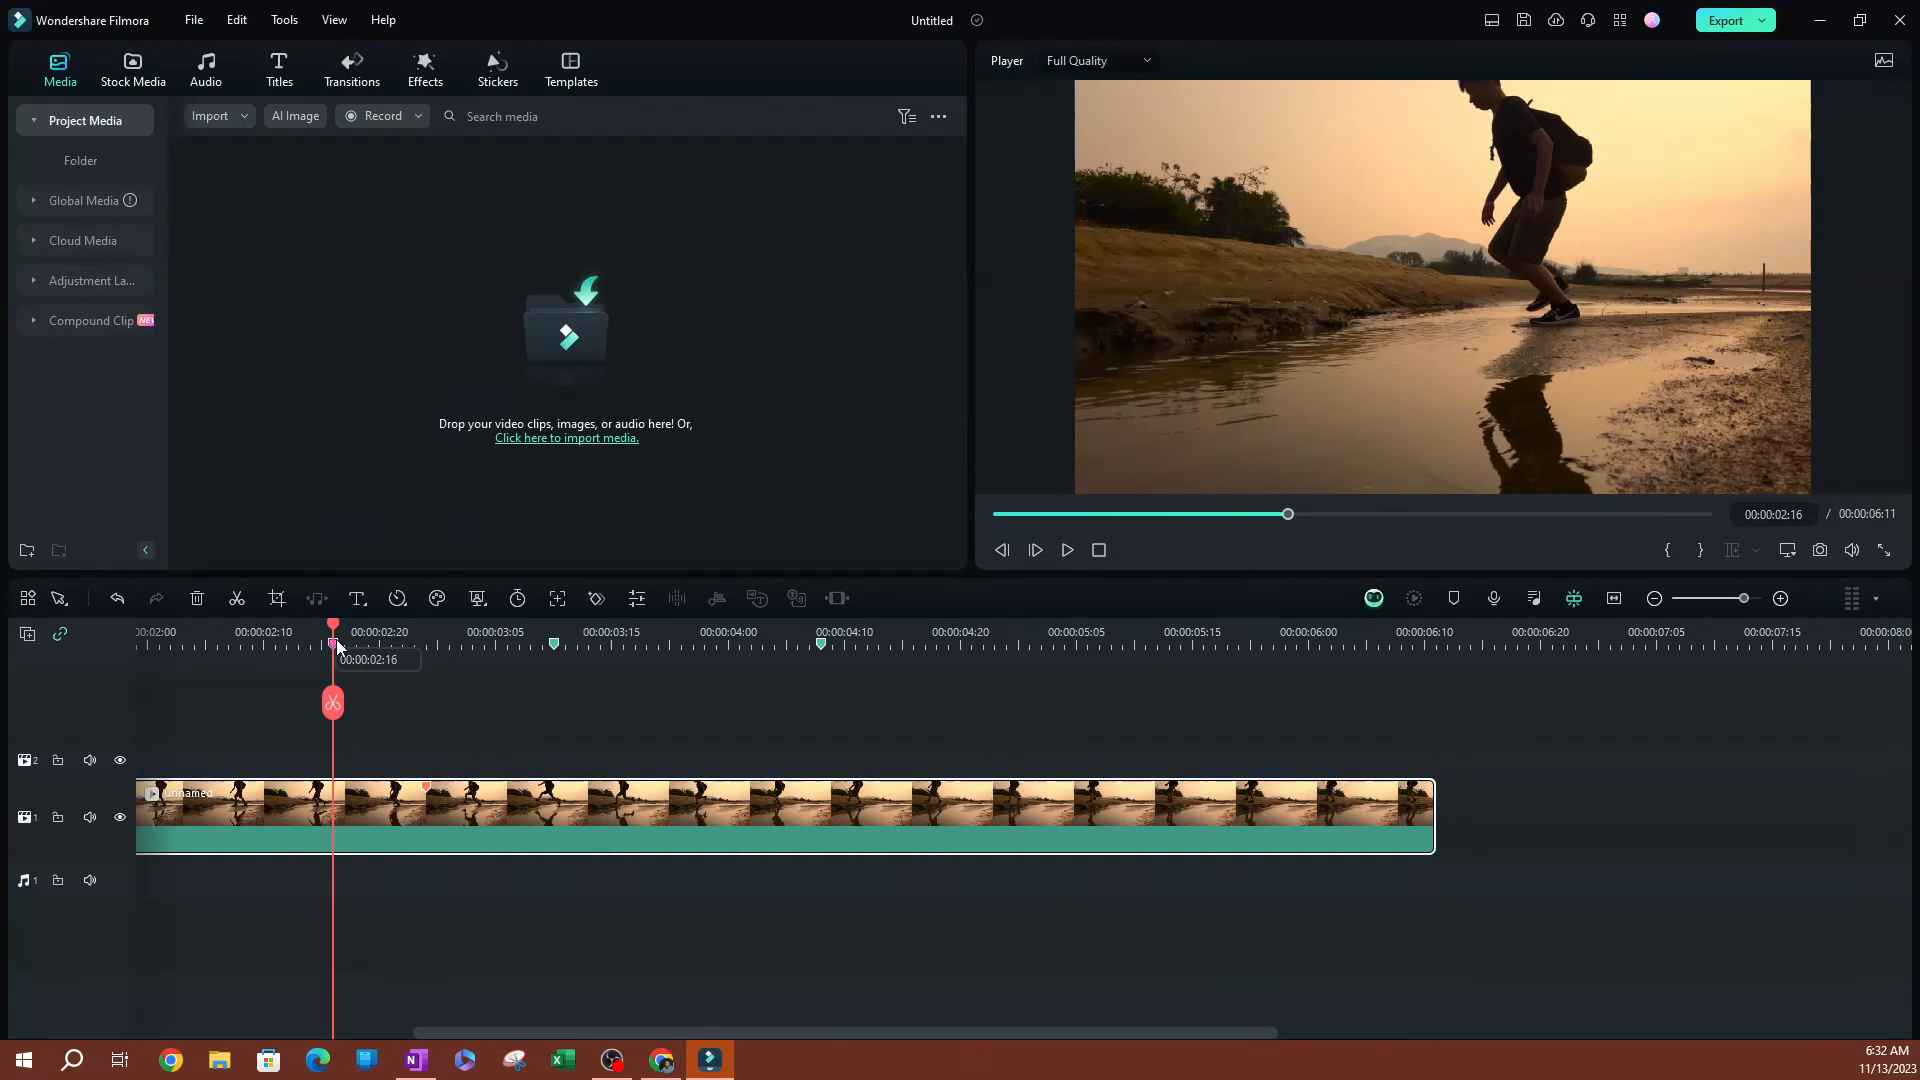
{"action": "right_click", "coordinate": [333, 645]}
{"action": "left_click", "coordinate": [420, 725]}
Add markers on the selected clip at 00:00:02:16 and 00:00:03:19.
{"action": "left_click", "coordinate": [1454, 605]}
{"action": "left_click", "coordinate": [658, 632]}
{"action": "left_click", "coordinate": [1456, 602]}
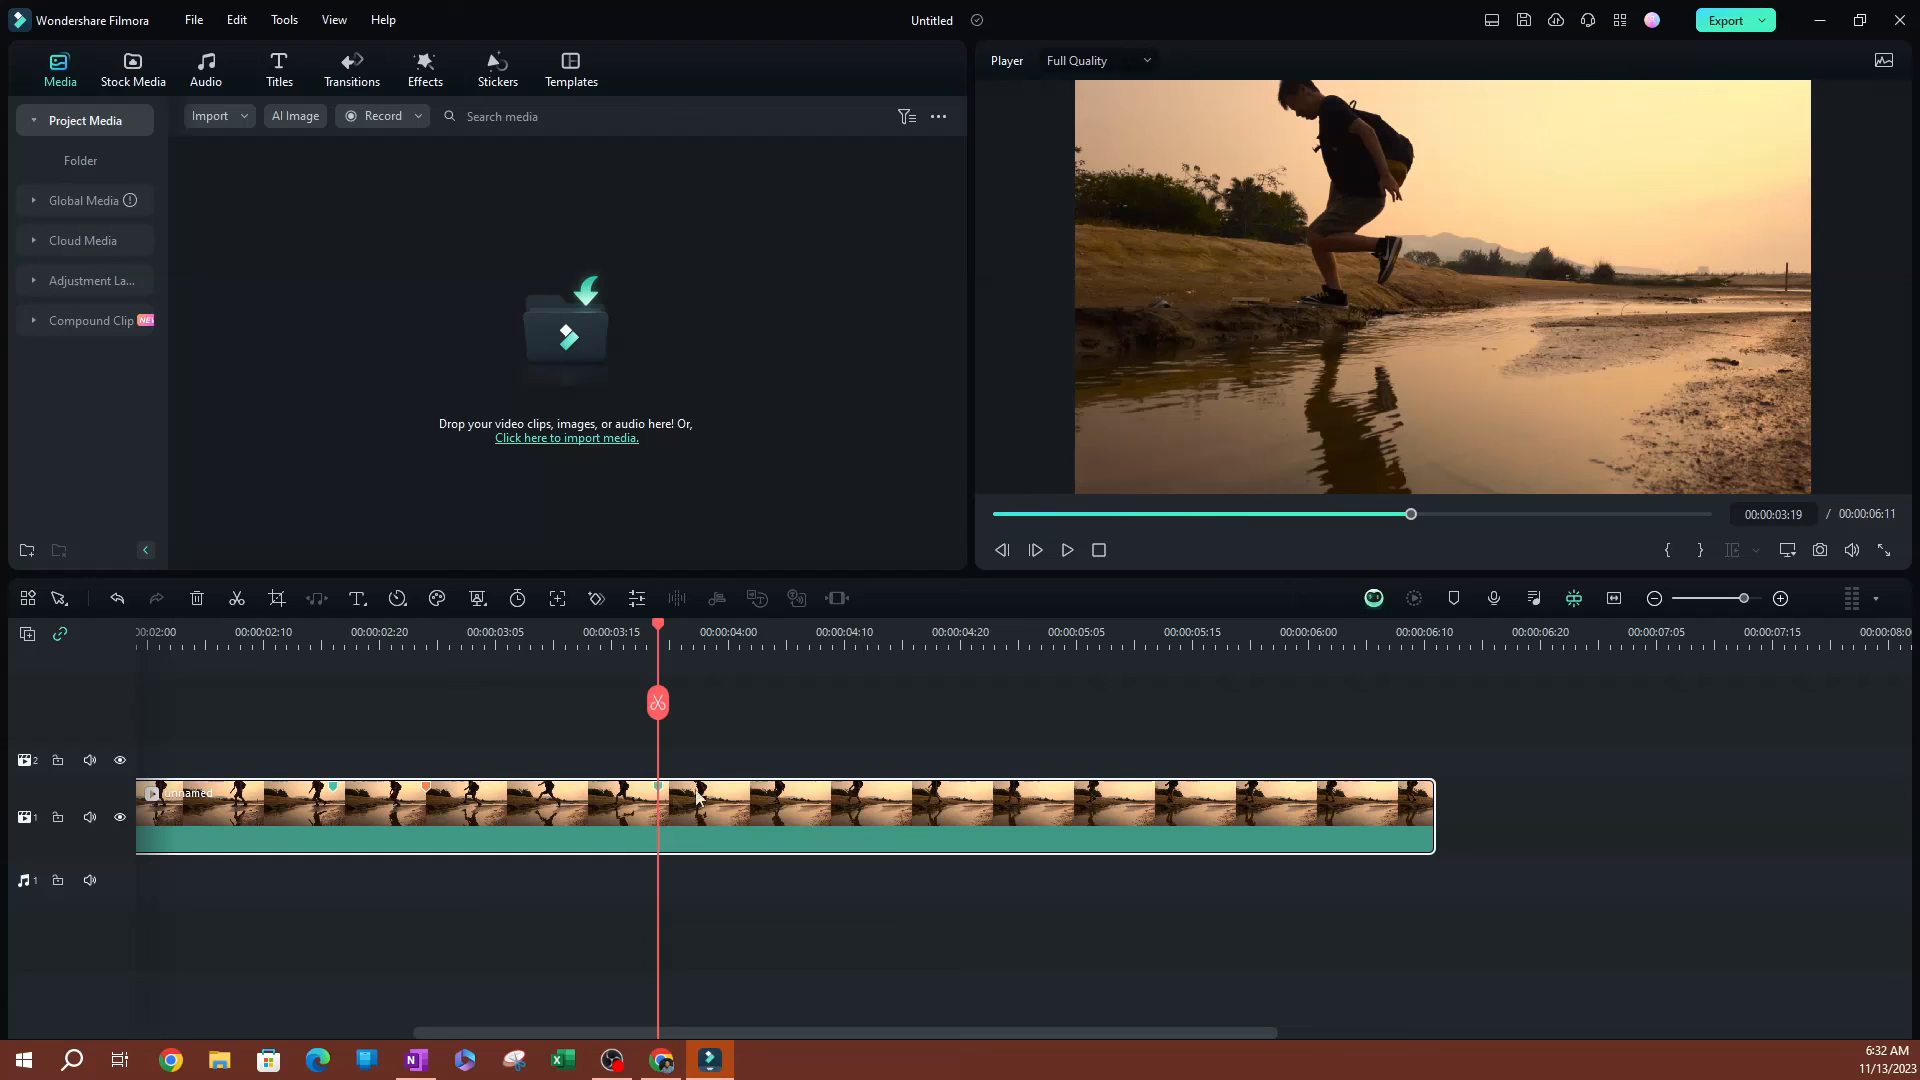
Delete all markers from the clip at once.
{"action": "right_click", "coordinate": [424, 788]}
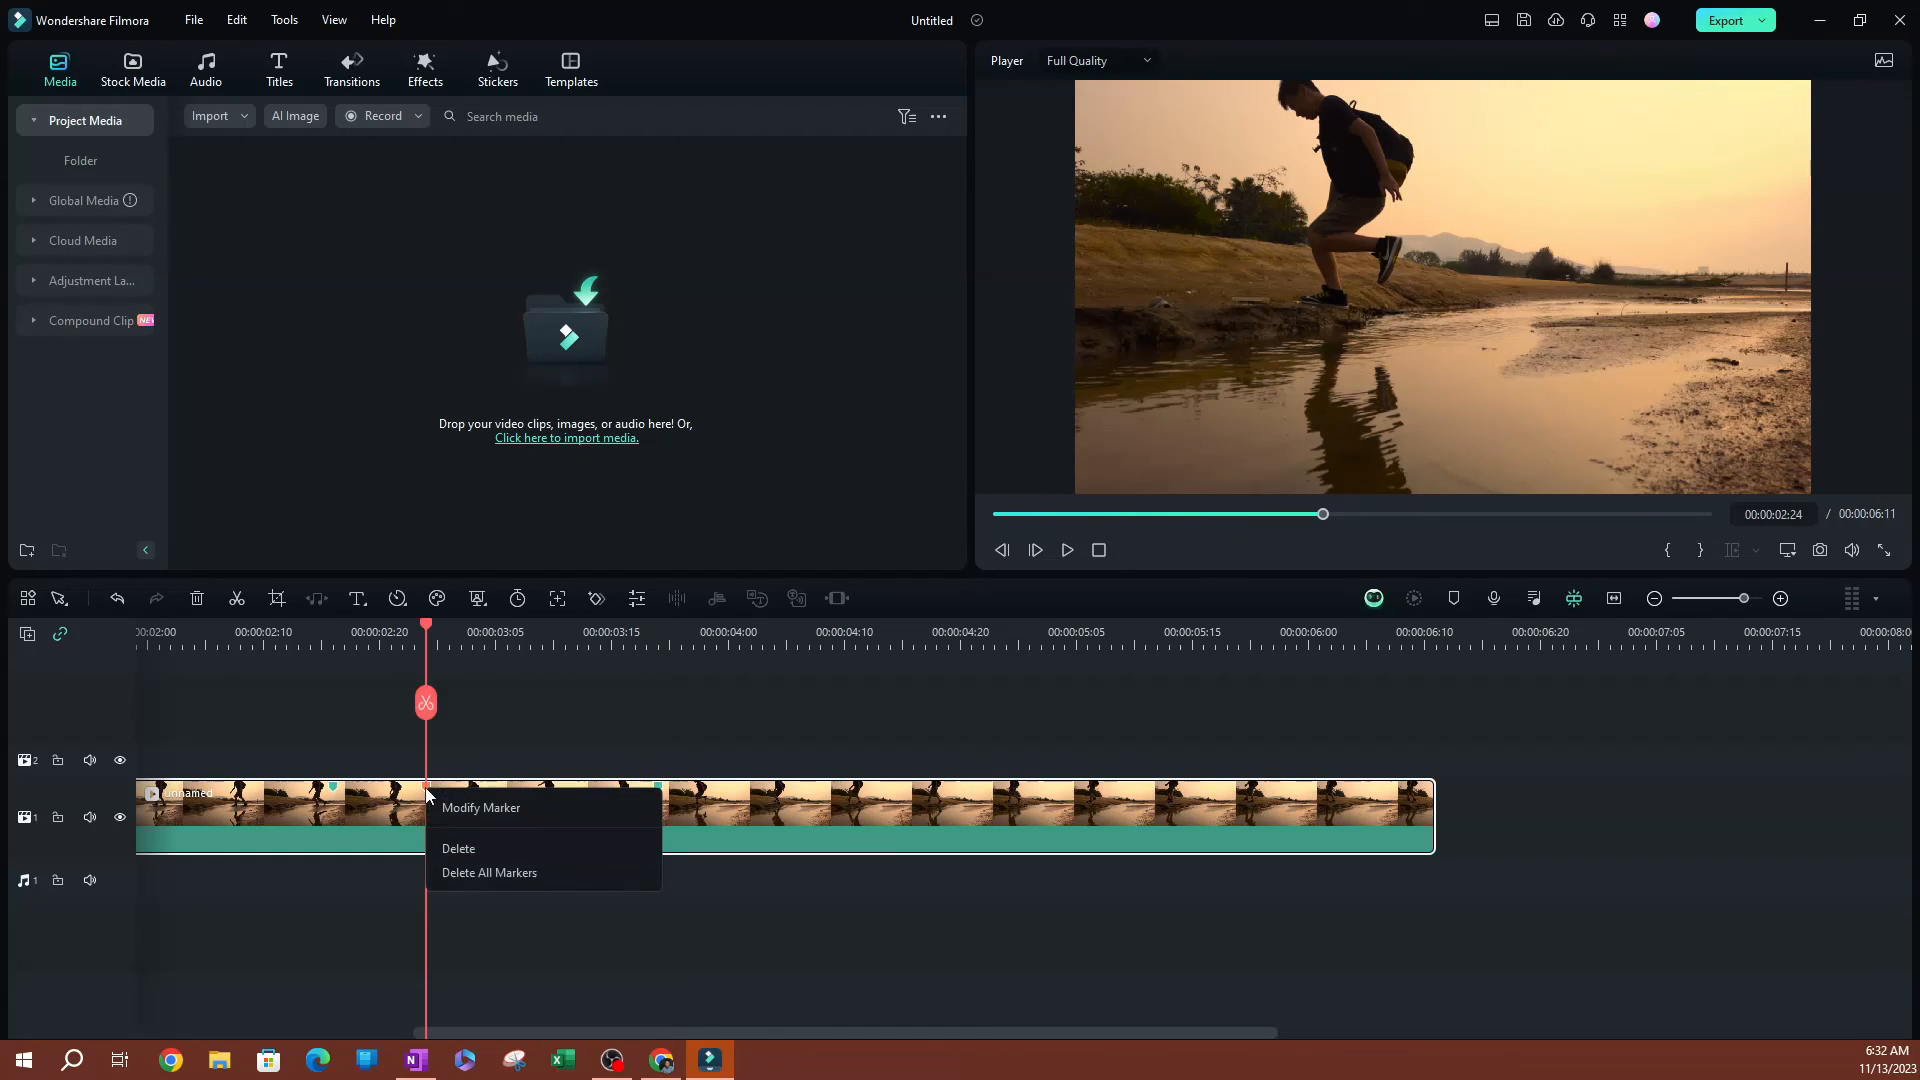
{"action": "left_click", "coordinate": [467, 872]}
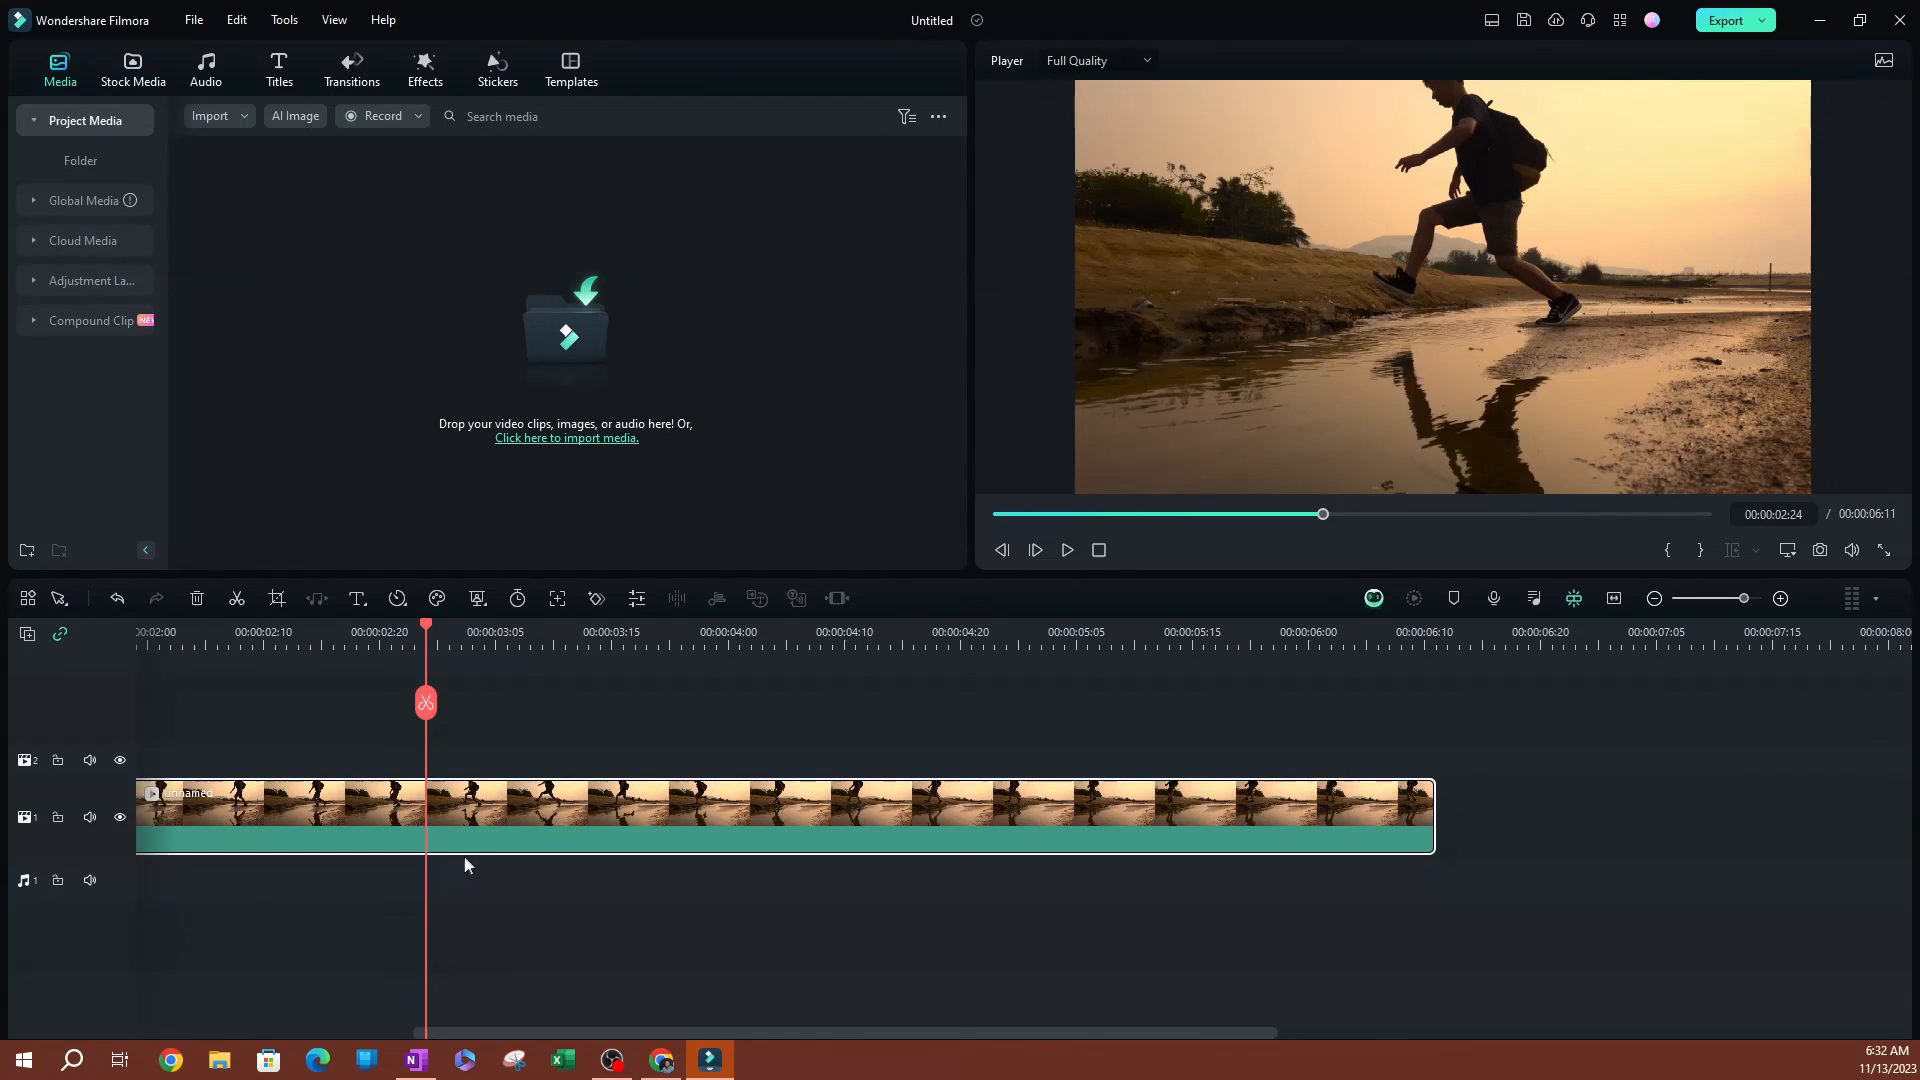